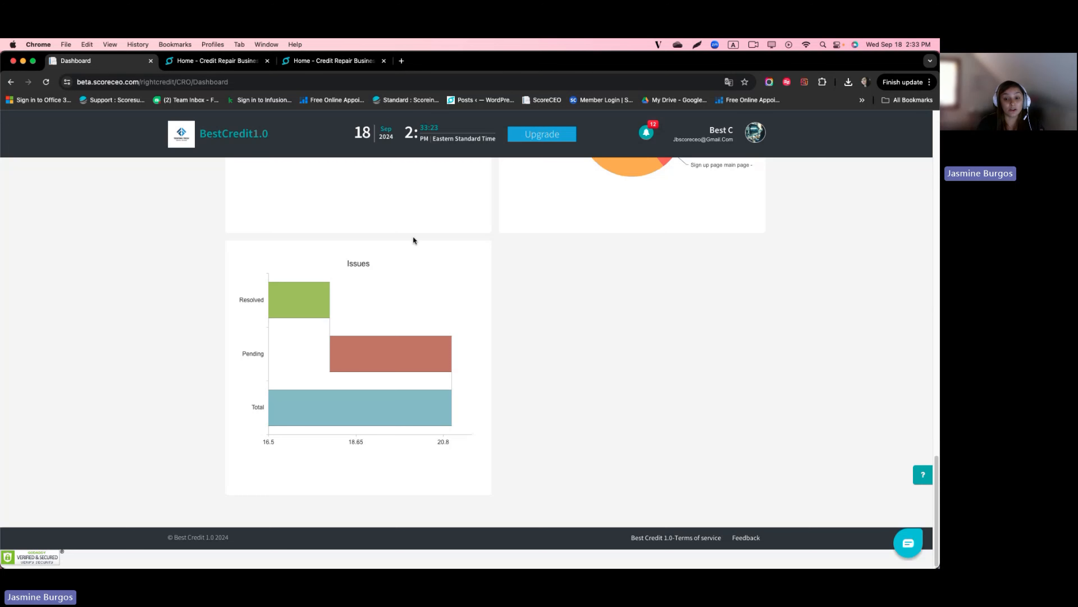
Step: From the Pending issues list, open the Credit Monitoring issue, then the customer's own Issues tab
click(374, 358)
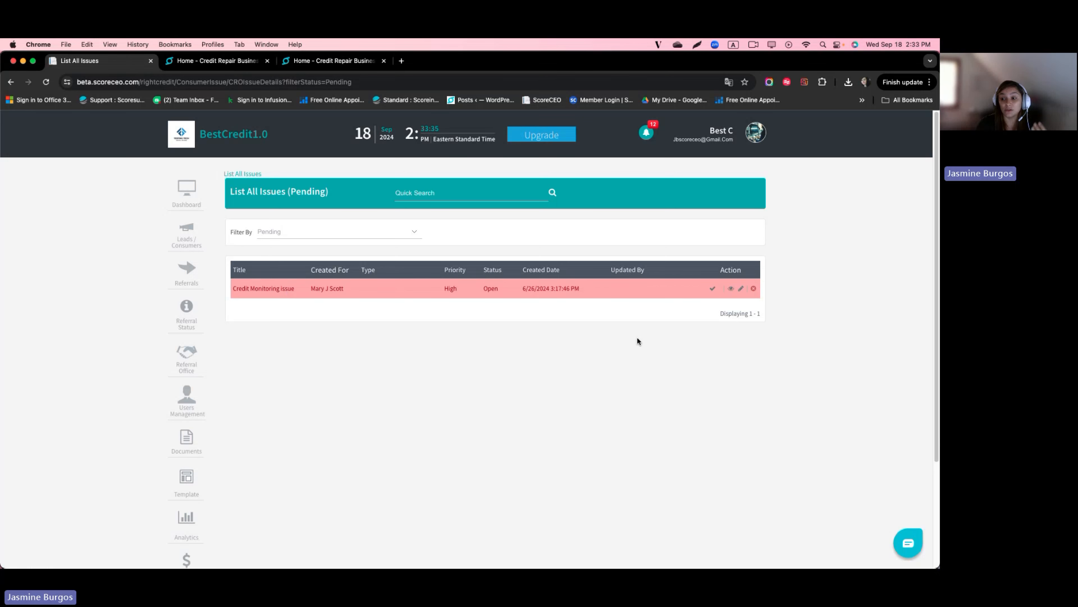
click(731, 290)
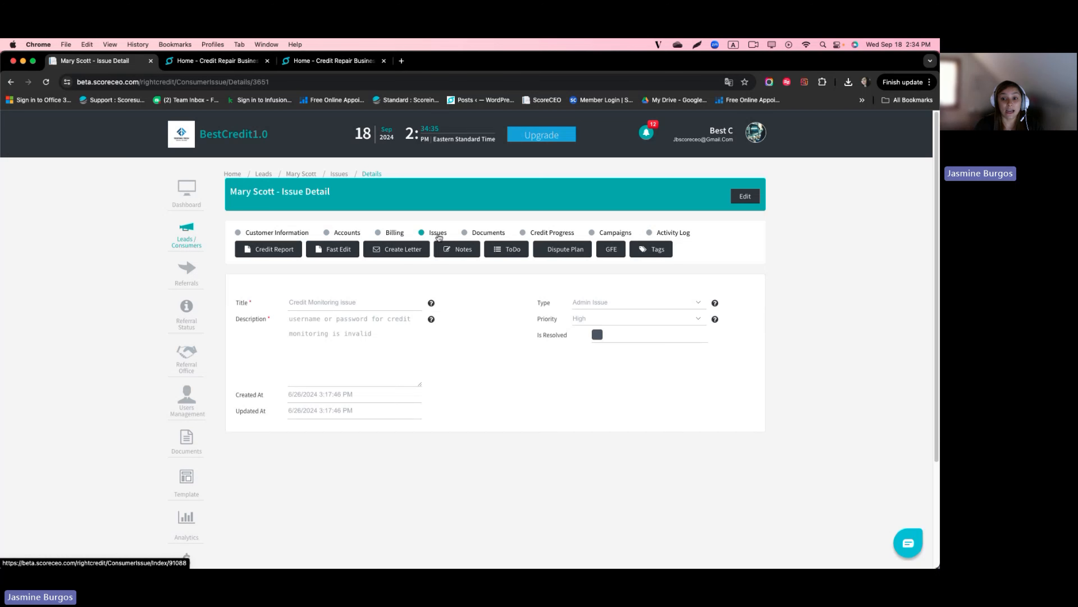
click(438, 233)
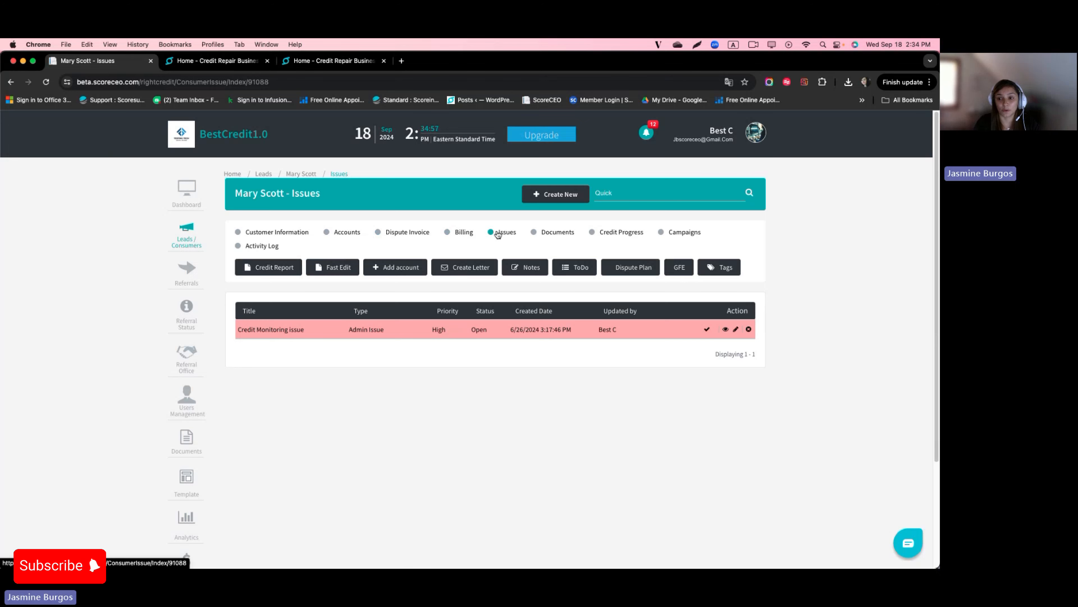
Step: Create a new issue titled 'CM Issue' with description 'attempted to login and the credit monitoring password was invalid.'
click(550, 196)
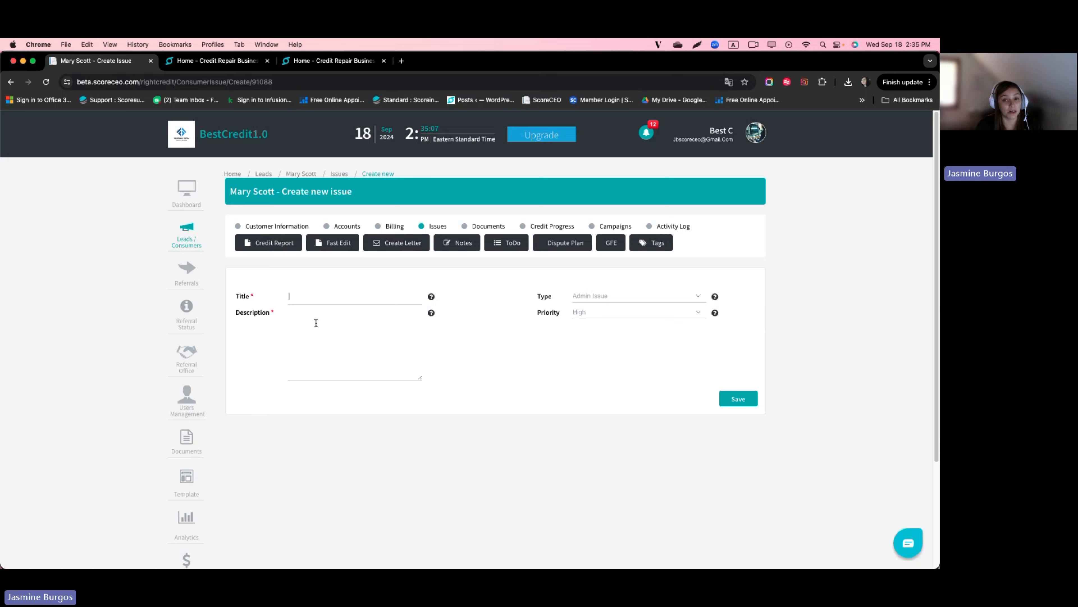
click(313, 296)
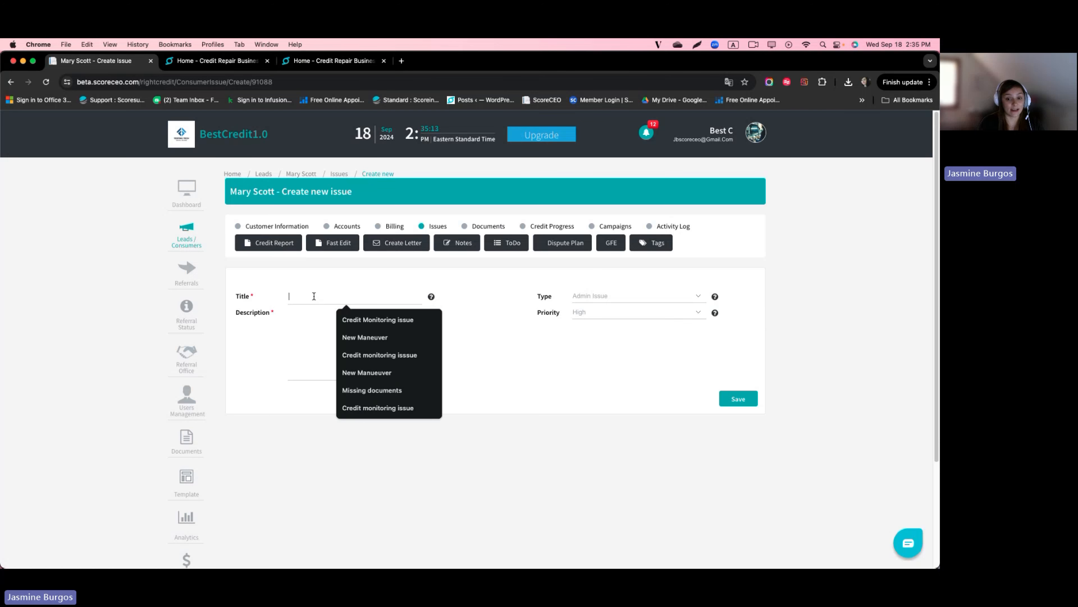
text(CM Issue)
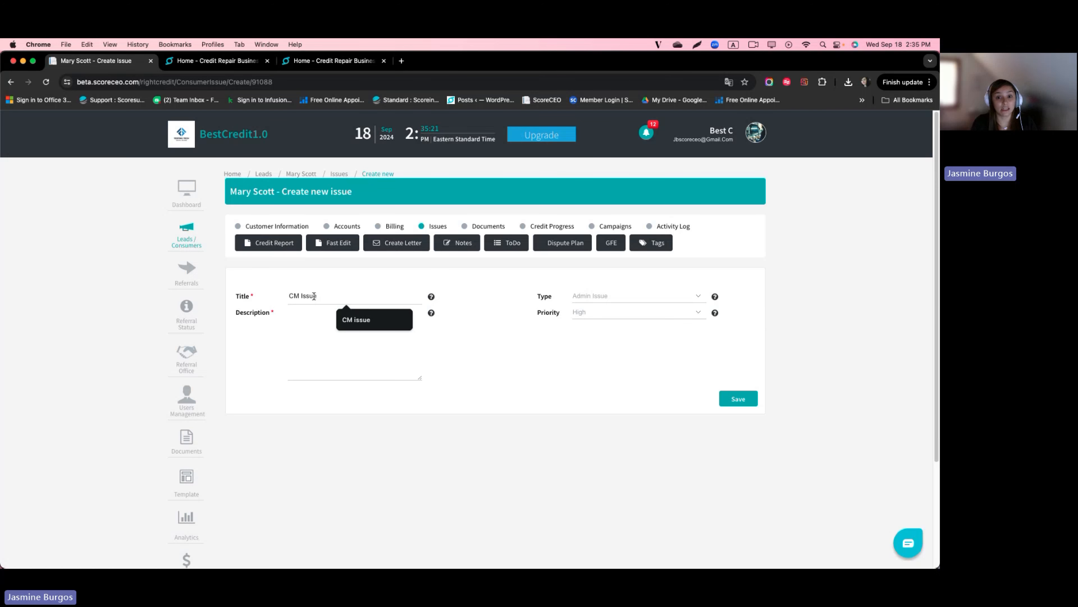
click(295, 330)
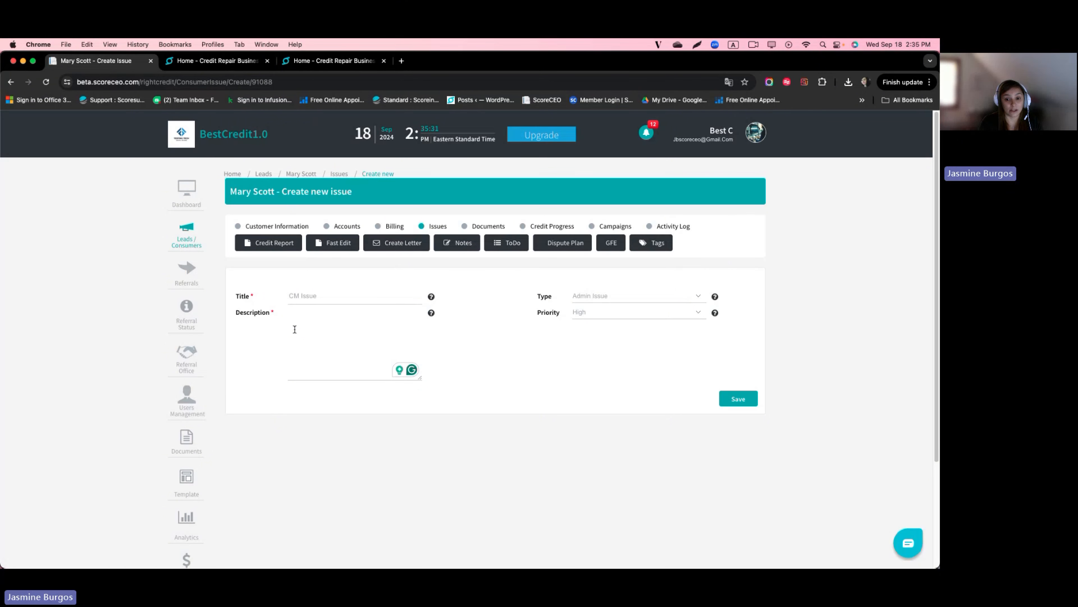
text(attempted to )
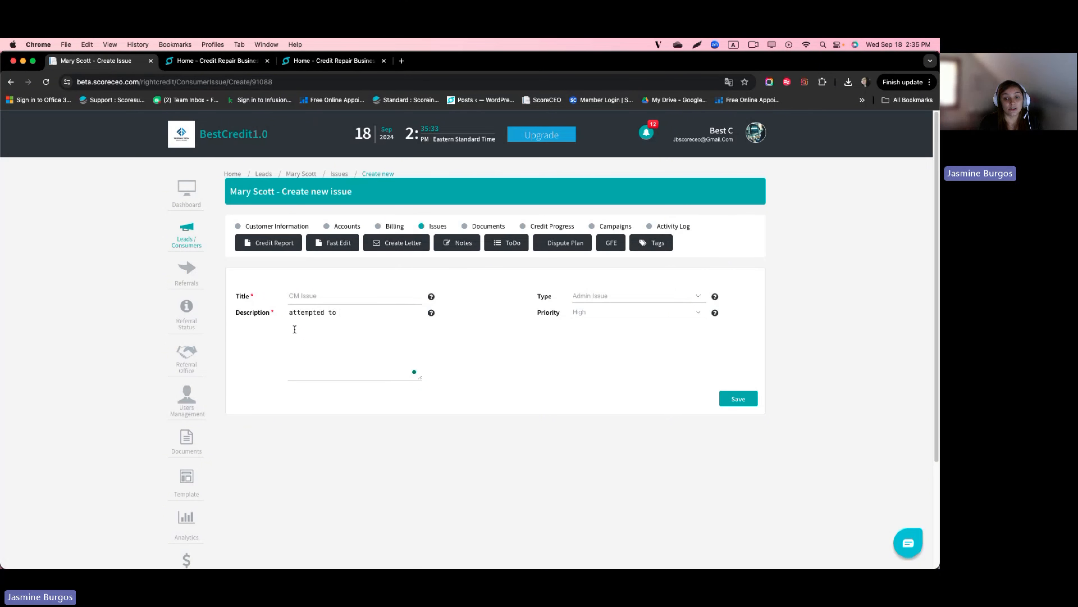
text(login and the cred)
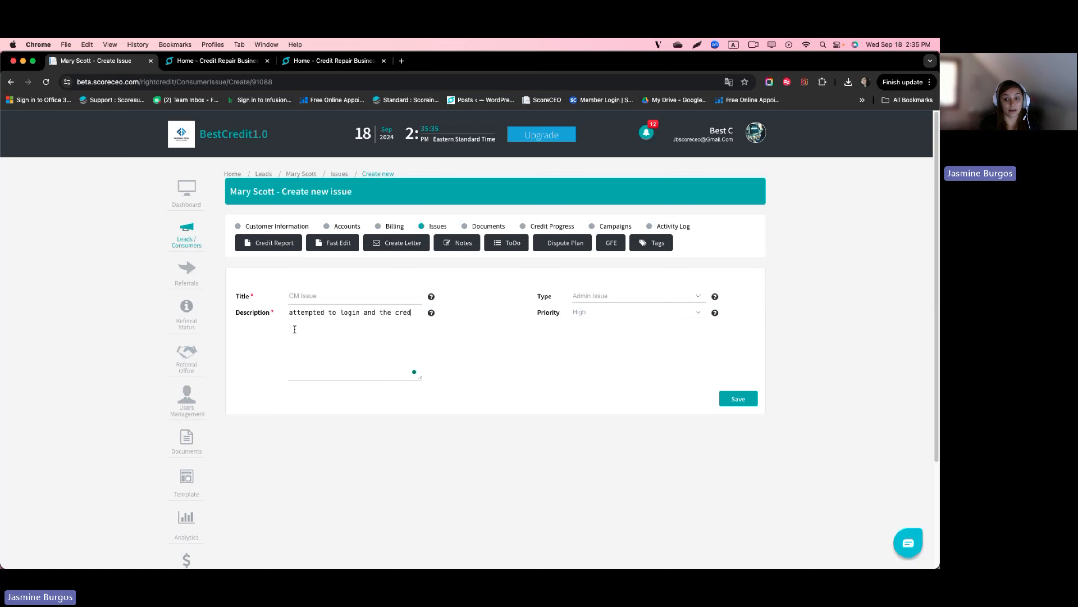
text(it monitorin)
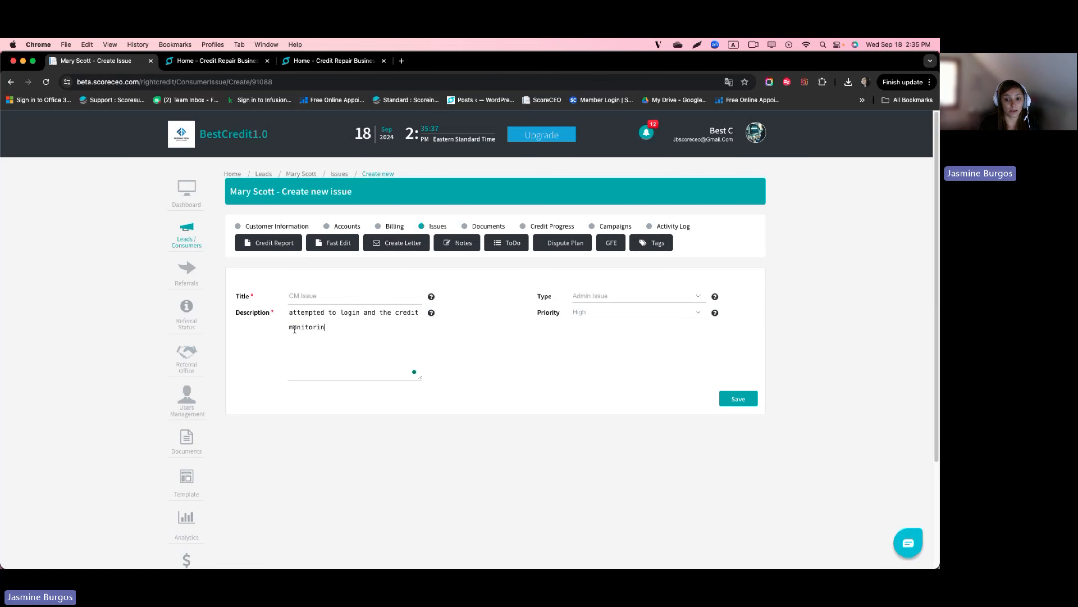
text(g password was invali)
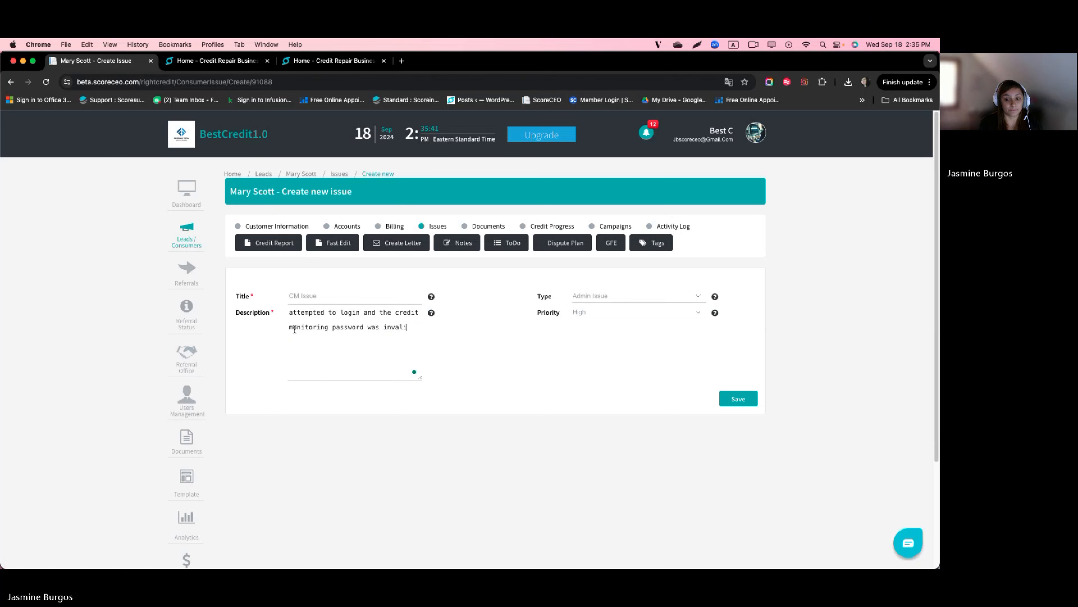
text(d.)
key(BackSpace)
text(d.)
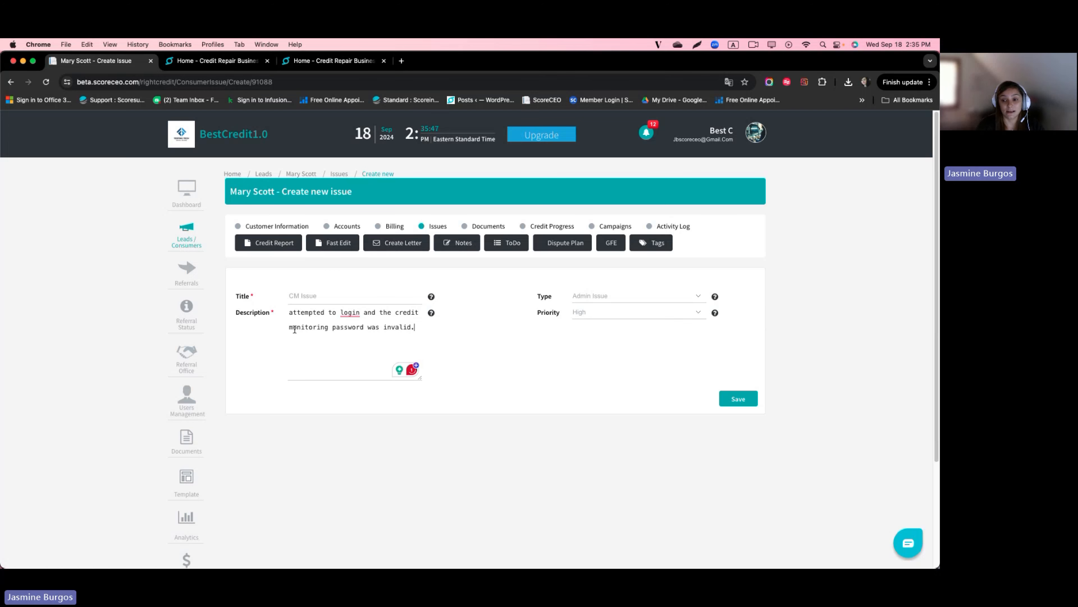
Step: Set CM Issue's type to Credit Monitoring Issue, keep priority High, and save it
click(698, 299)
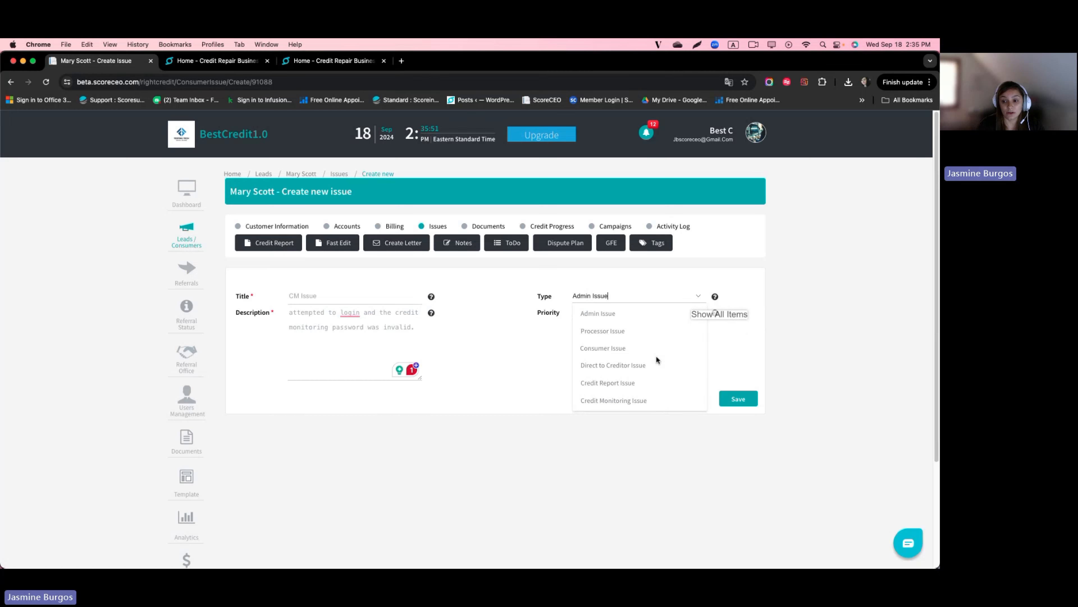
scroll(621, 400, down, 1)
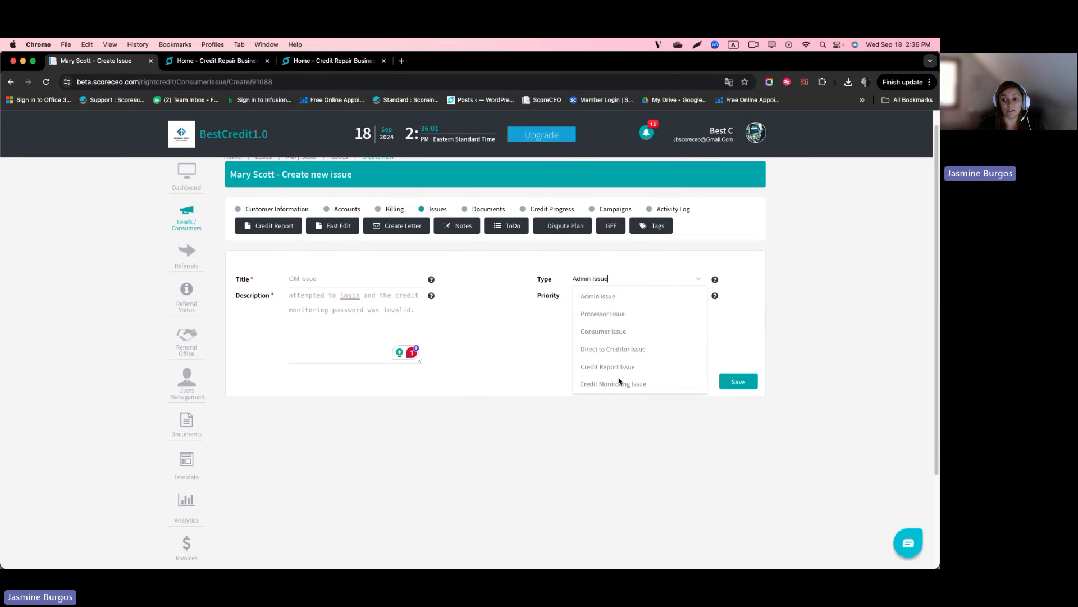
click(614, 383)
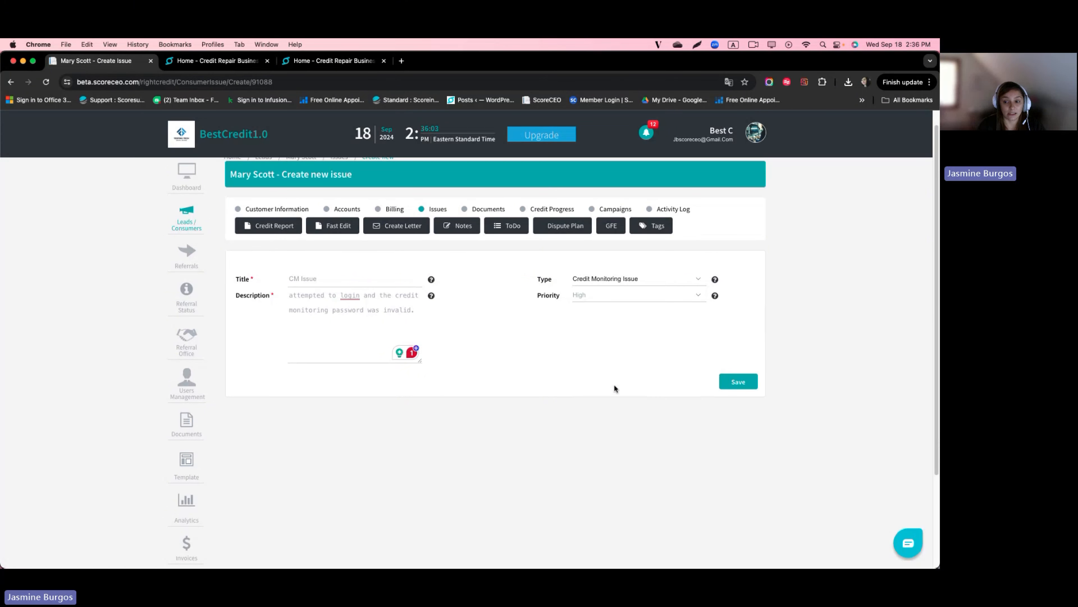
click(698, 297)
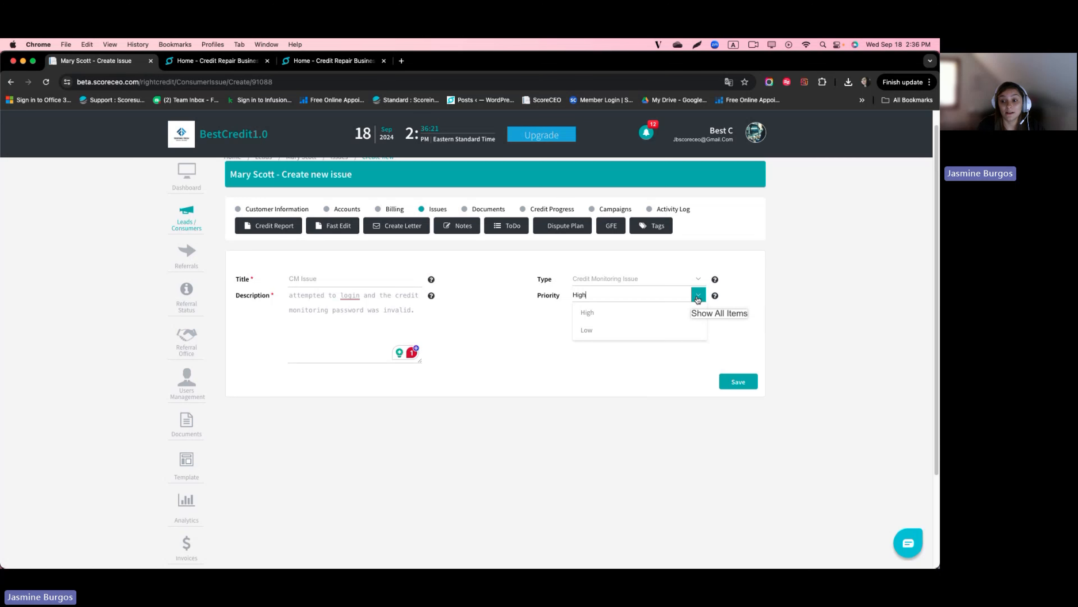
click(603, 313)
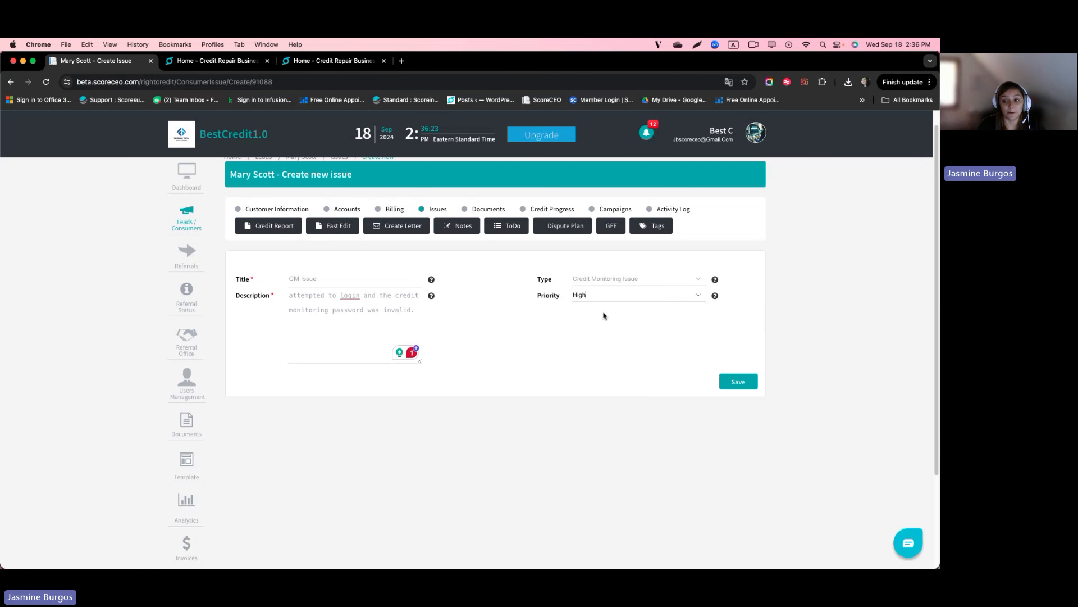
click(738, 381)
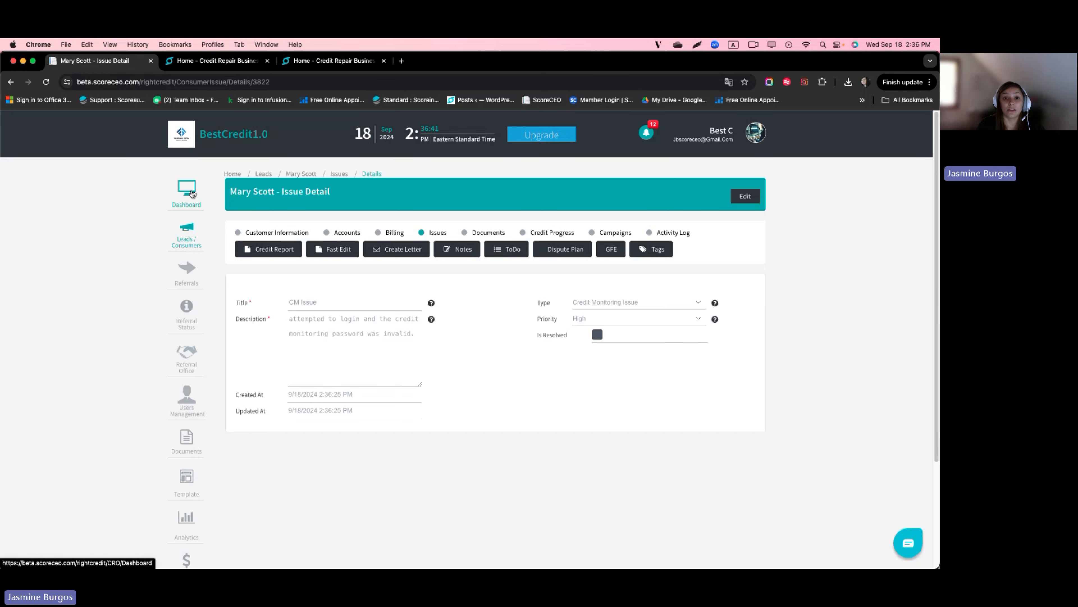
click(193, 194)
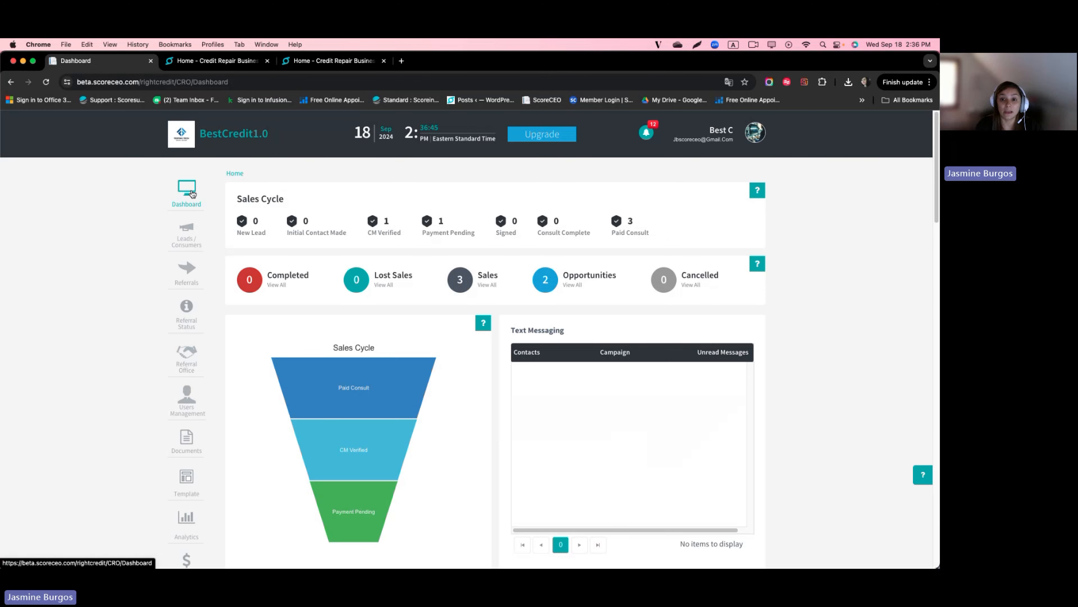
scroll(314, 407, down, 20)
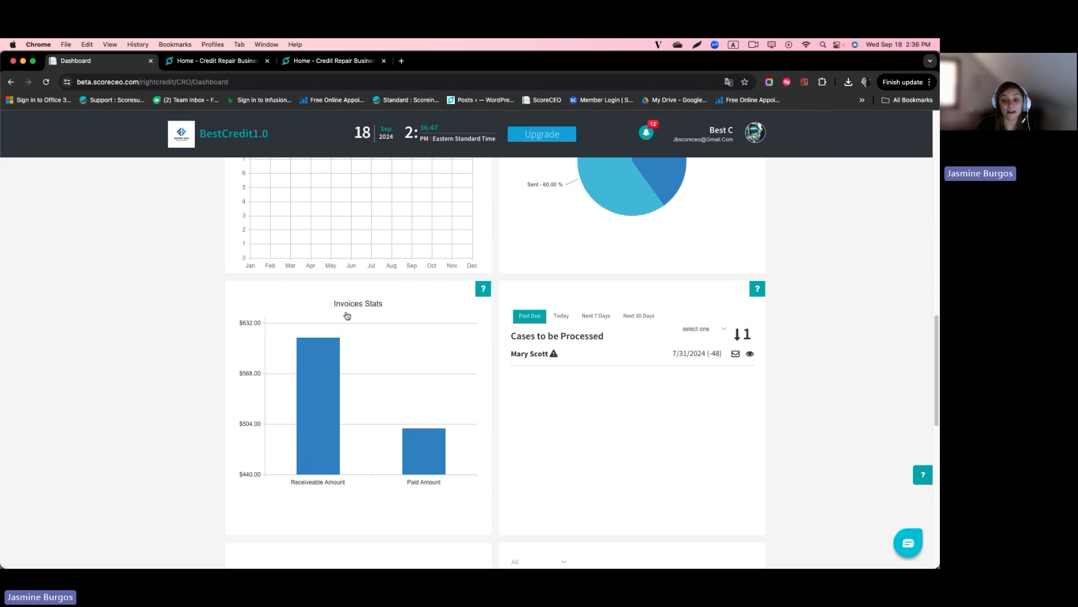
scroll(316, 405, down, 4)
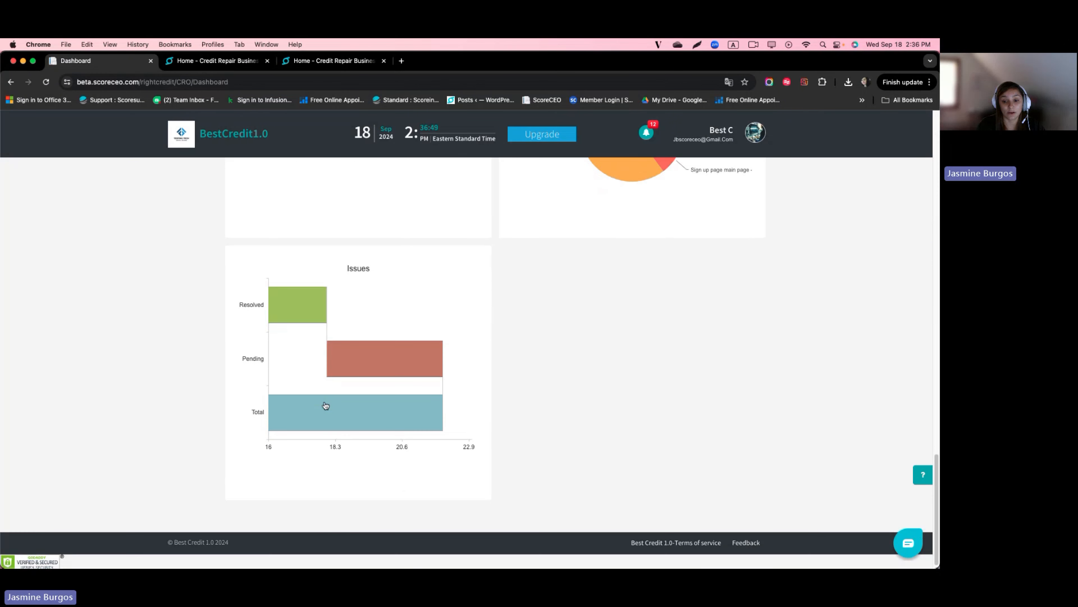
click(379, 345)
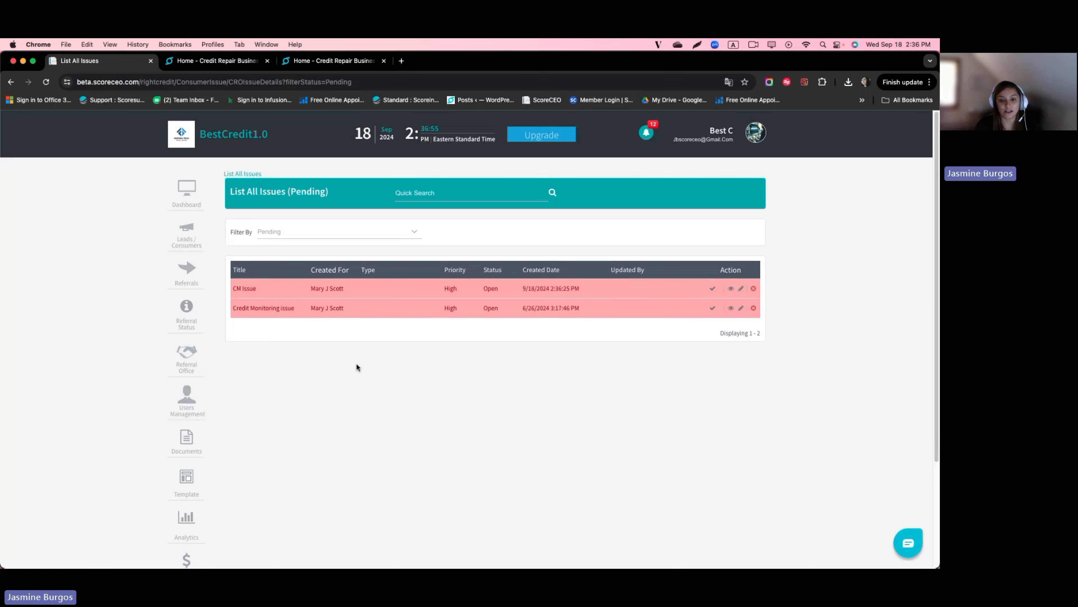
click(731, 289)
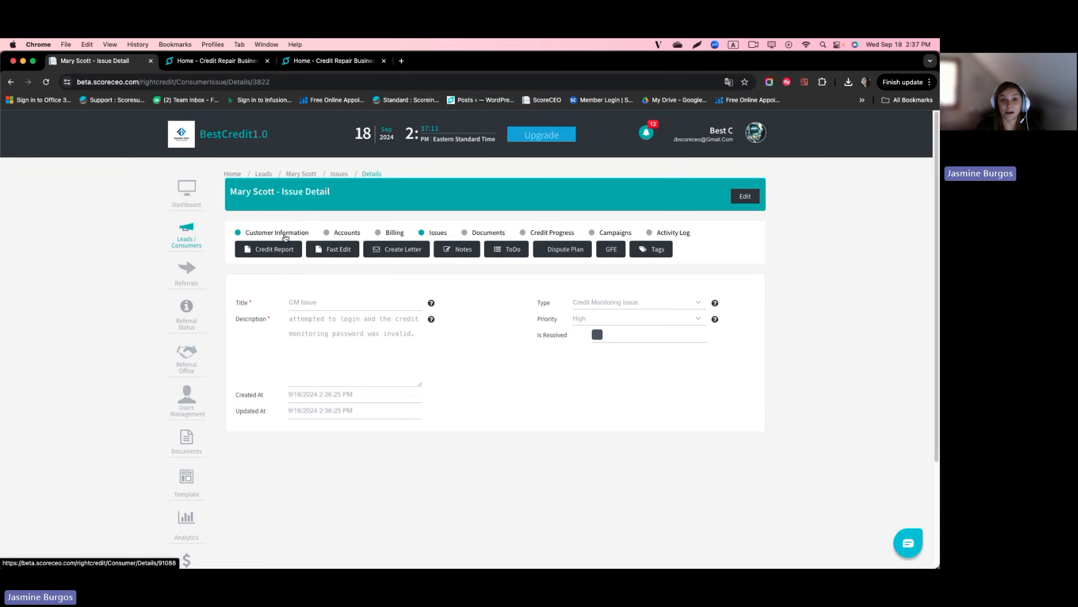
Step: Go to the customer's information page and expand the credit monitoring details
click(285, 234)
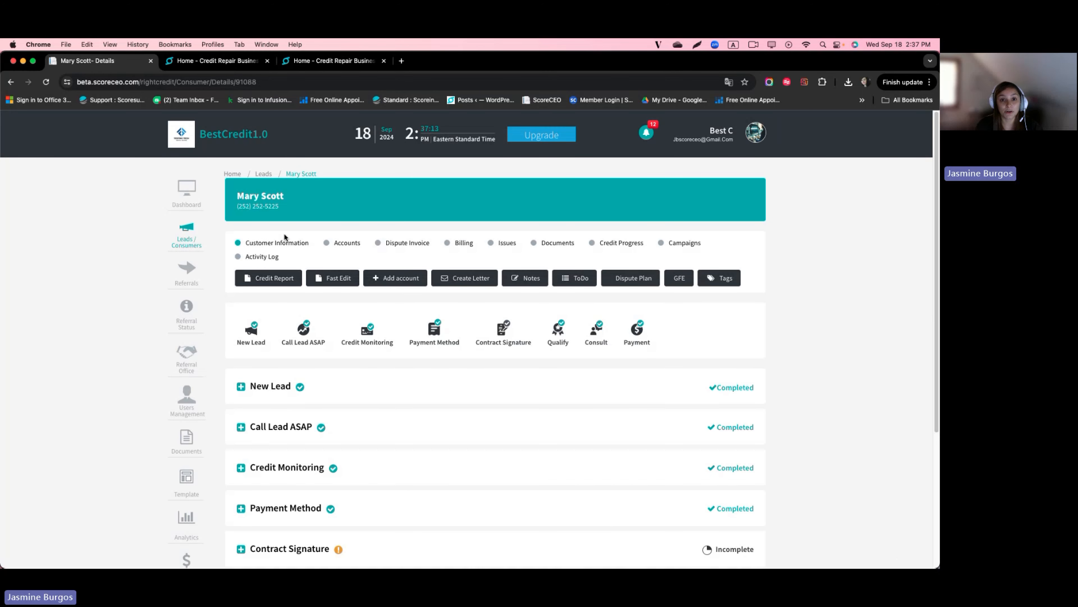
scroll(276, 361, down, 1)
click(271, 428)
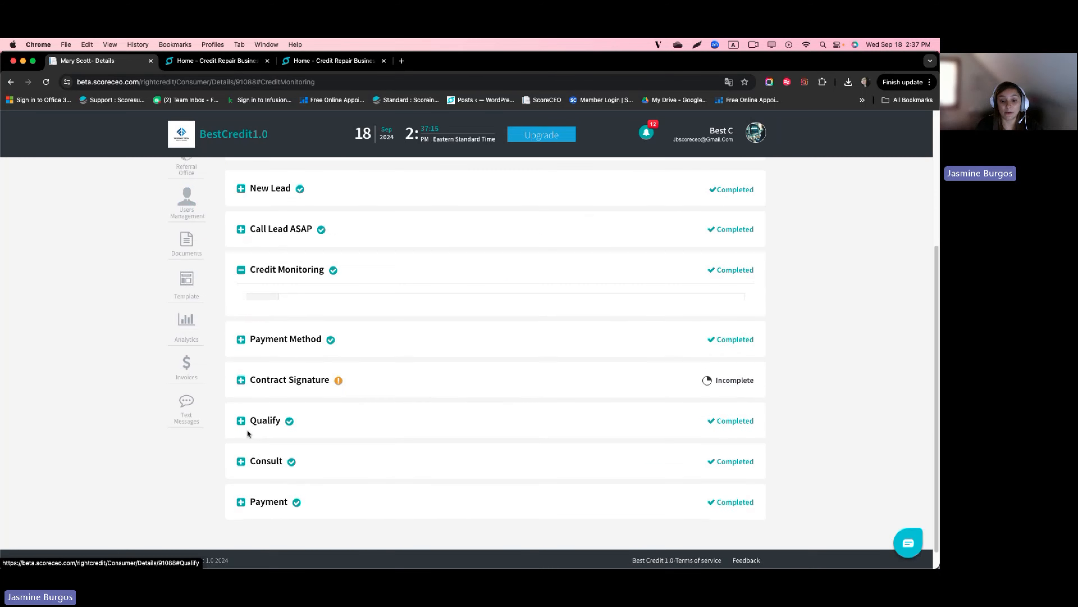
scroll(298, 294, up, 3)
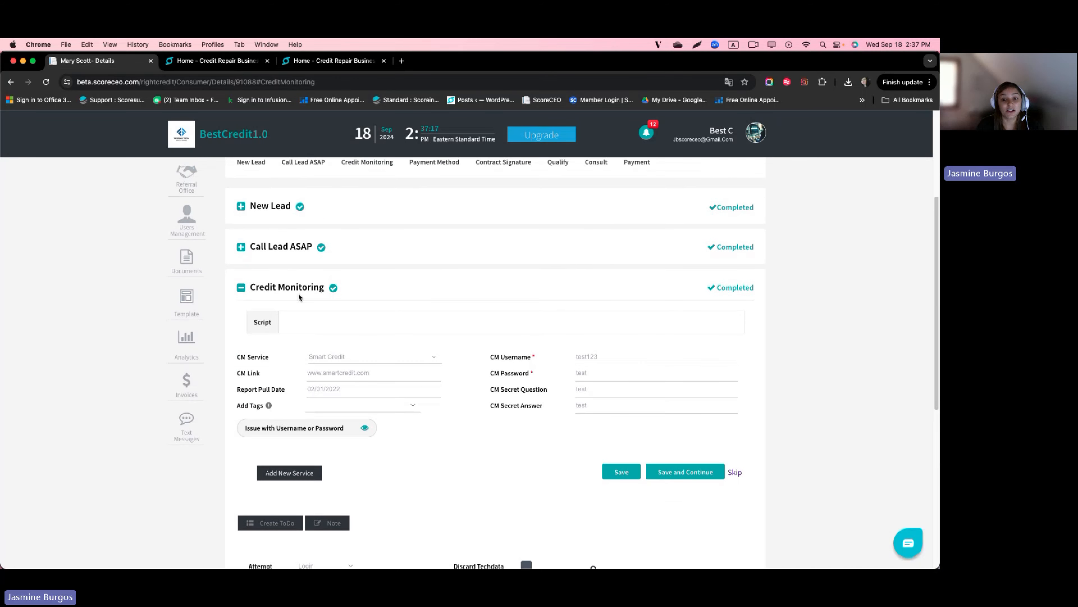
scroll(272, 238, up, 3)
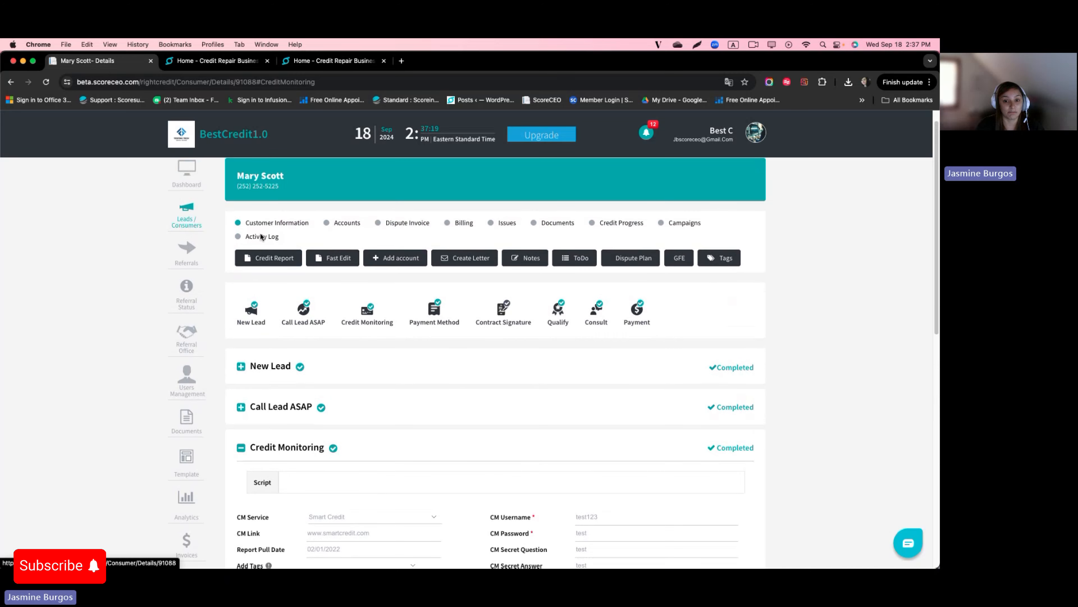
click(267, 224)
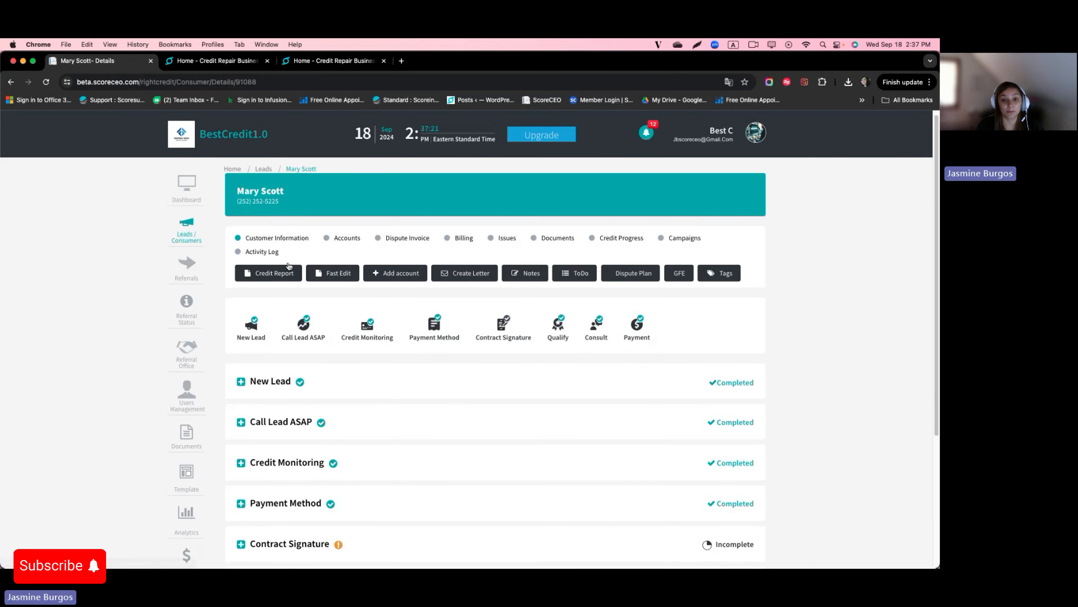
scroll(276, 298, down, 4)
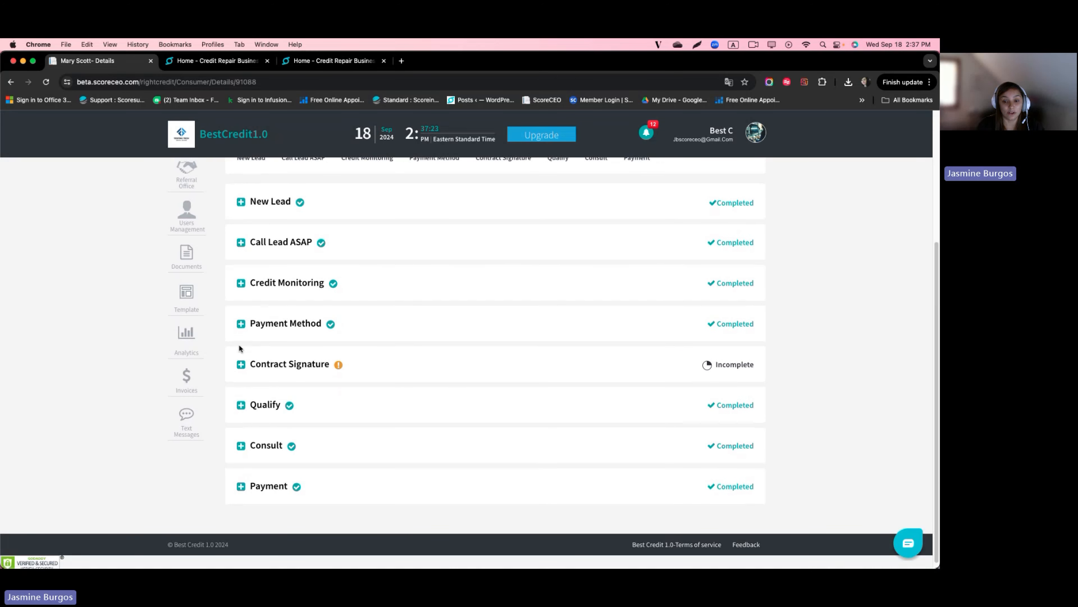
click(241, 283)
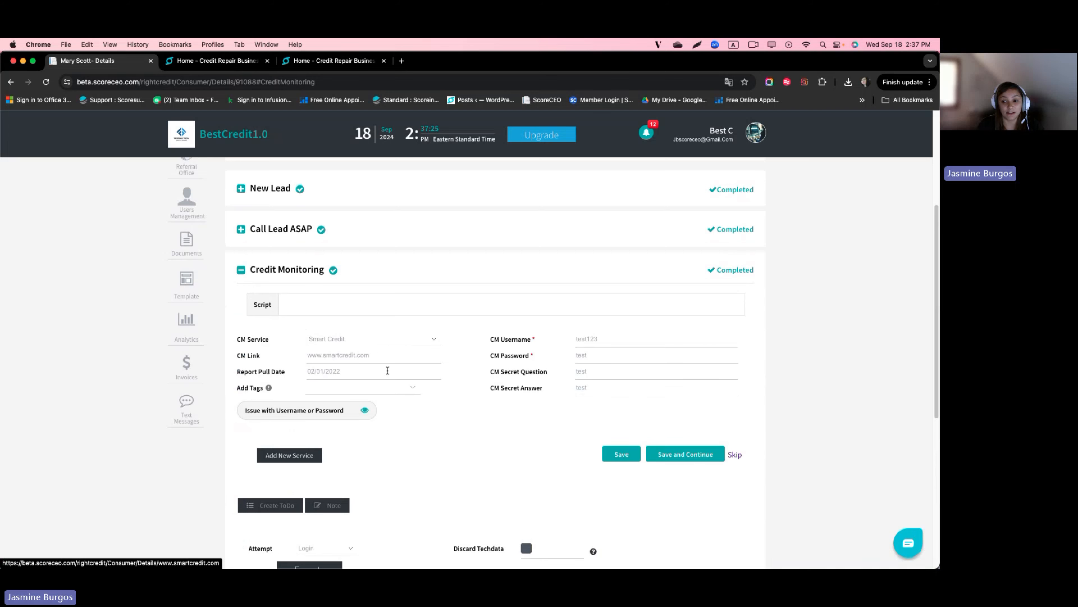
double_click(592, 353)
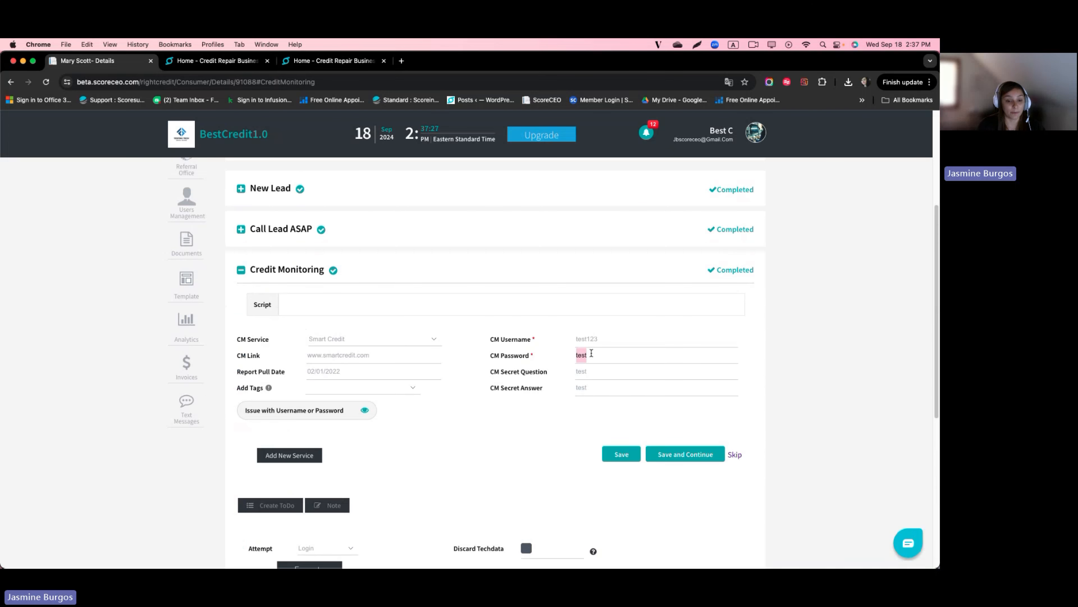
click(591, 353)
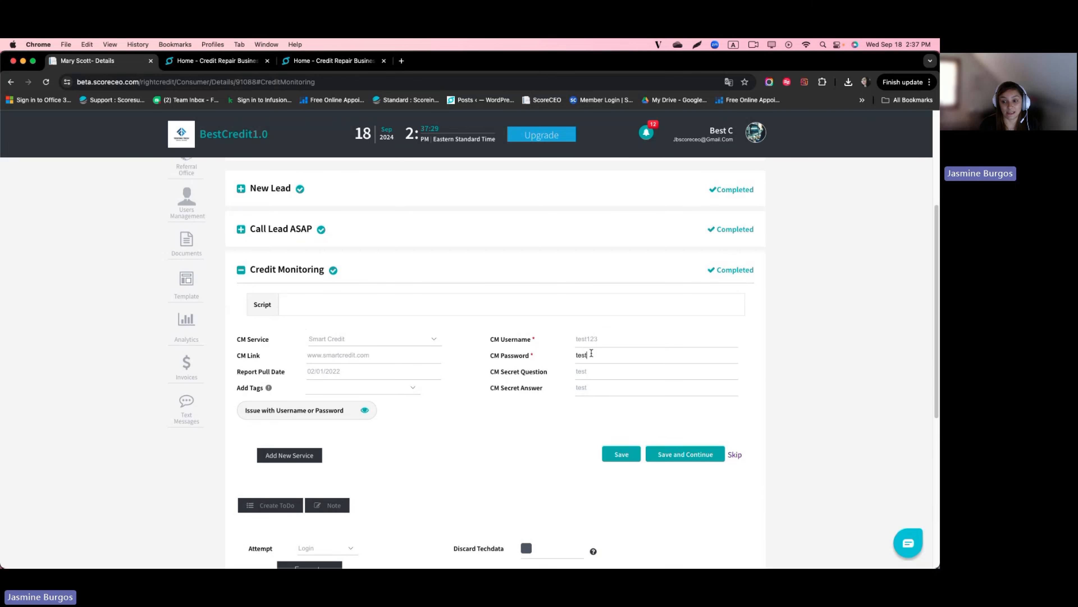
text(1234)
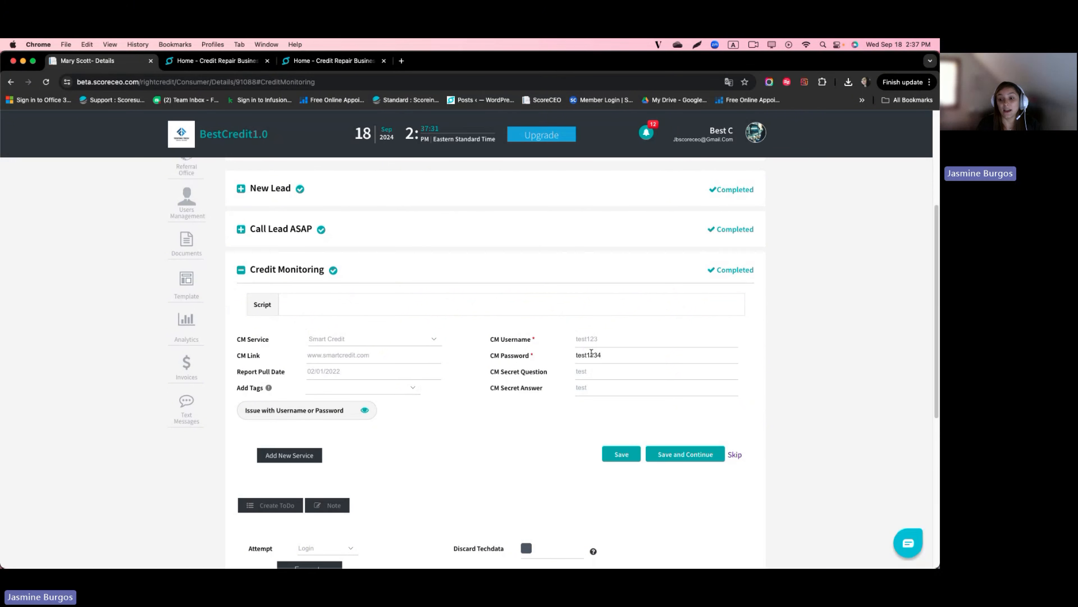
click(611, 458)
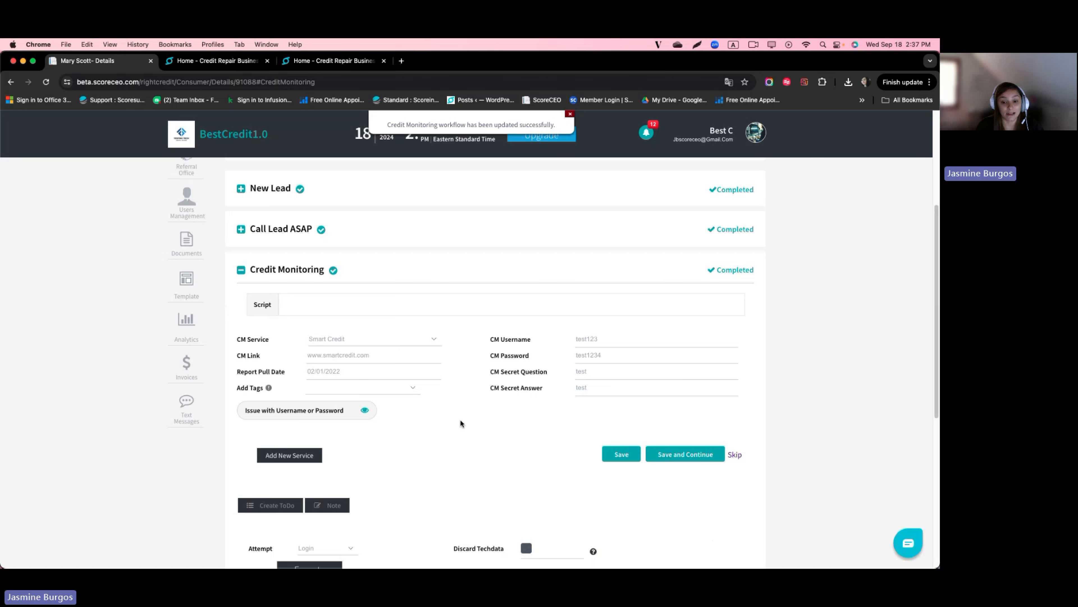
Step: Run a Login attempt, which returns 'Authentication problem'
scroll(363, 313, down, 5)
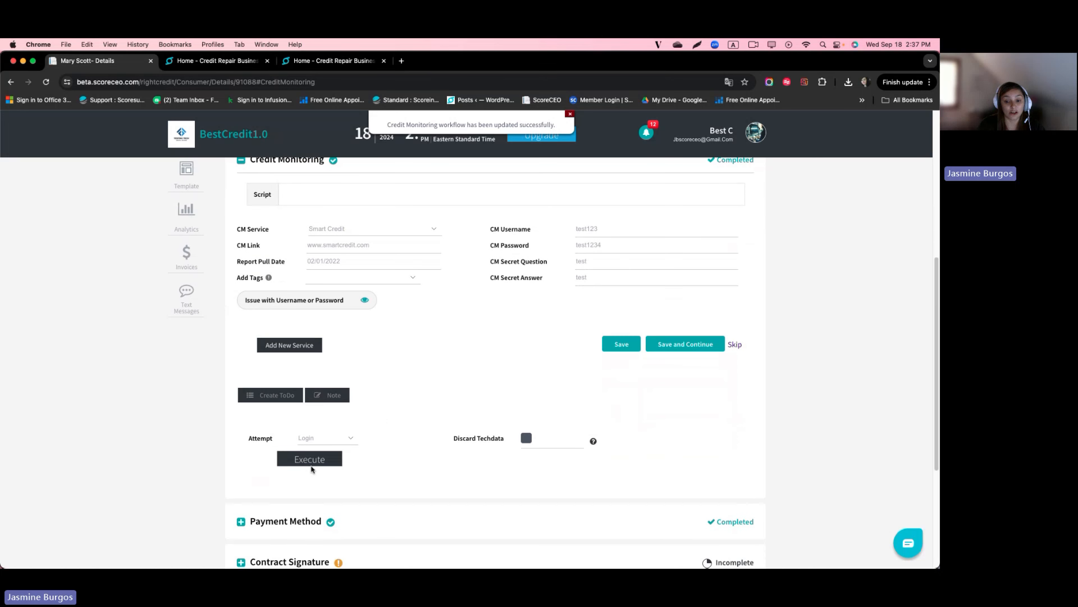
click(318, 465)
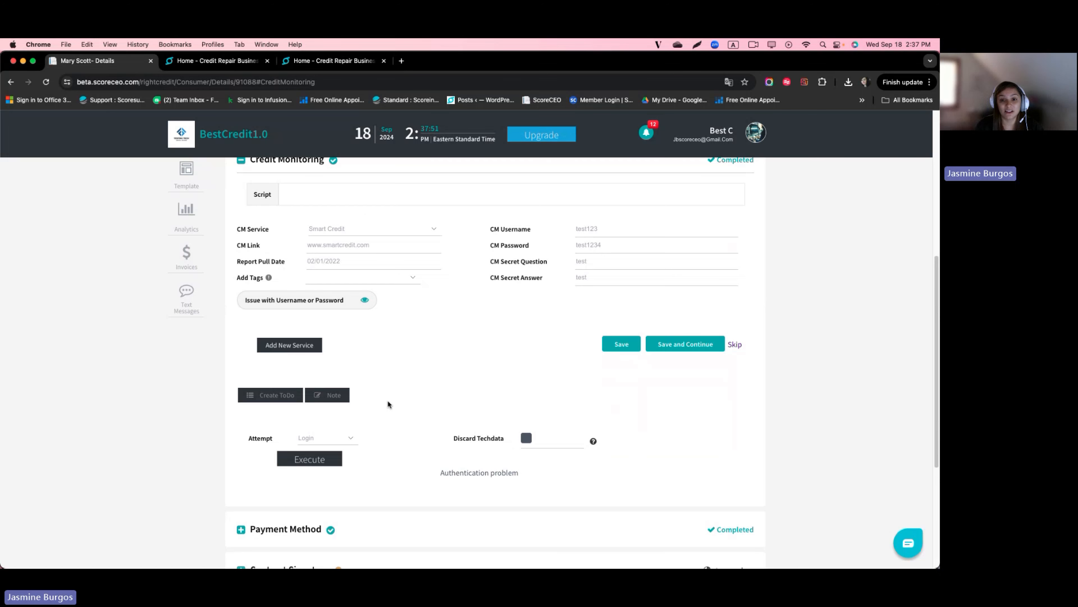
scroll(388, 401, up, 10)
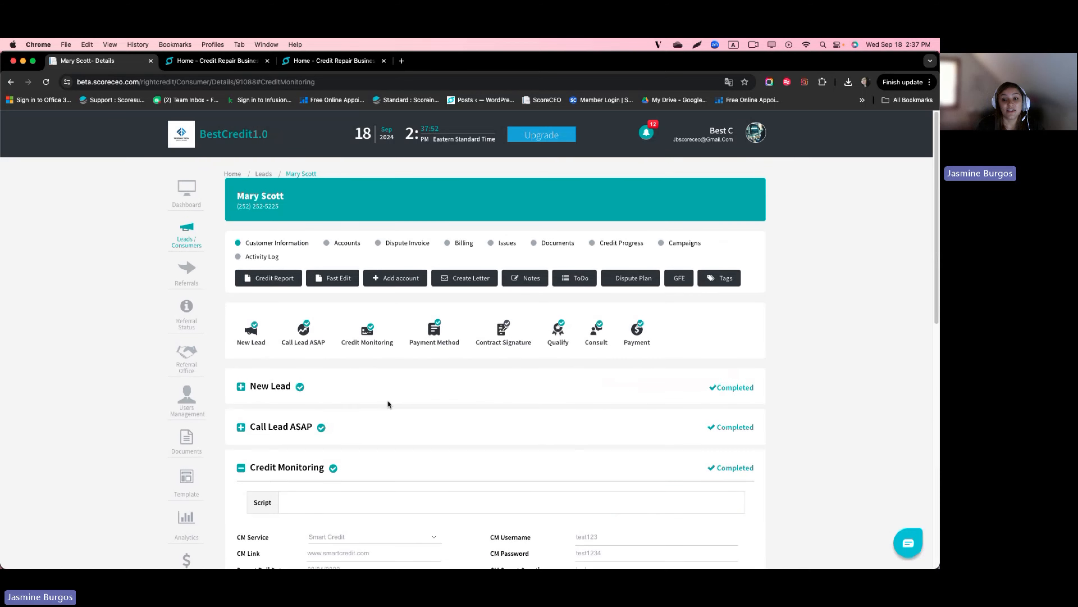
Step: Edit CM Issue from the Issues list, tick Is Resolved with detail 'contacted client and she provided updated password', and save
click(509, 242)
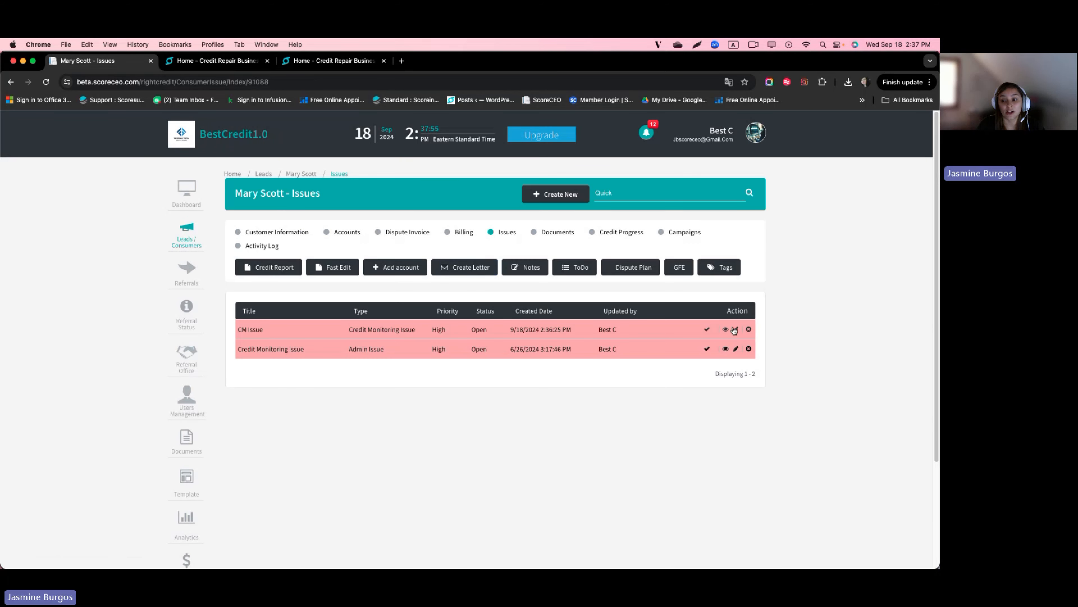
click(735, 333)
click(597, 328)
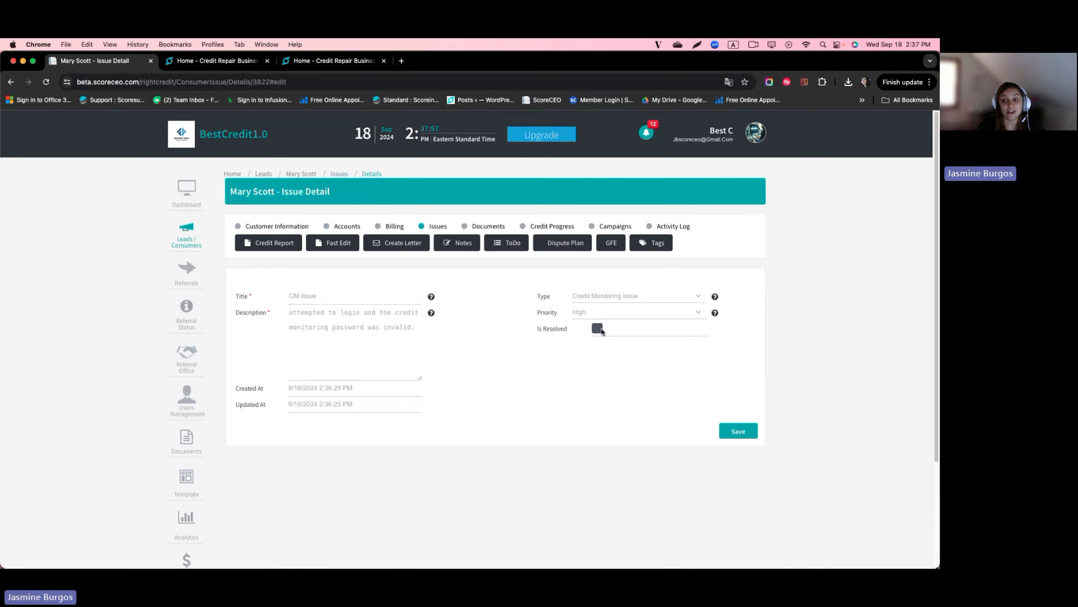
click(618, 355)
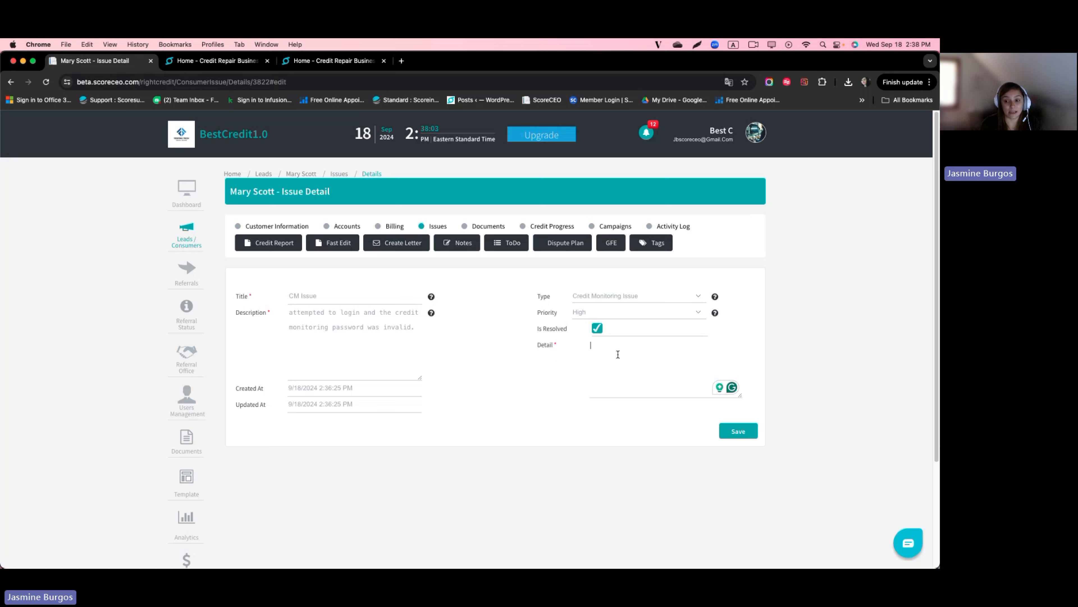
text(conte)
text(cte)
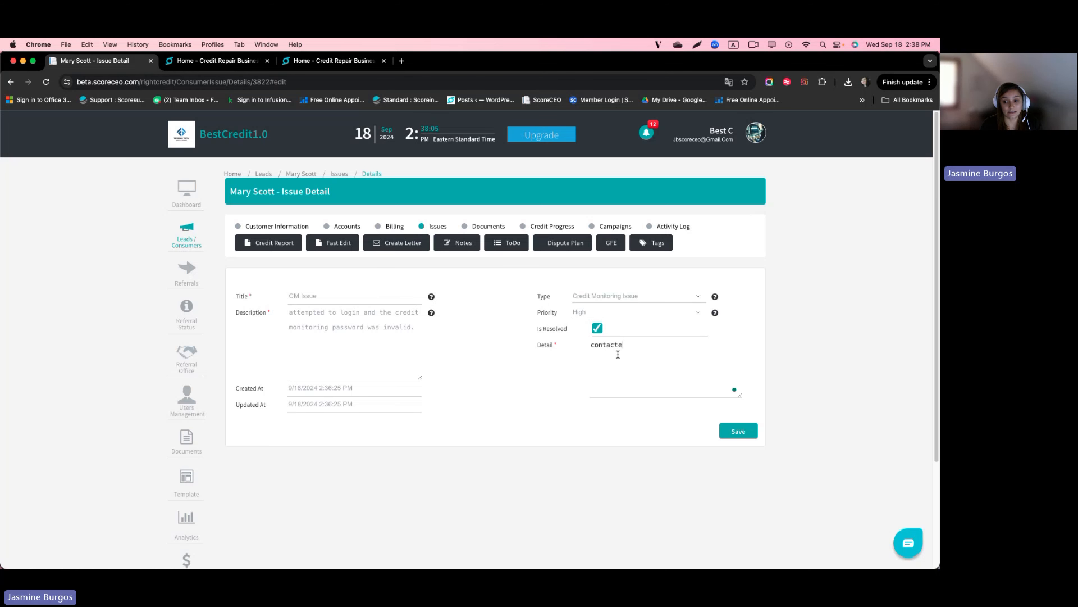
text(d client and )
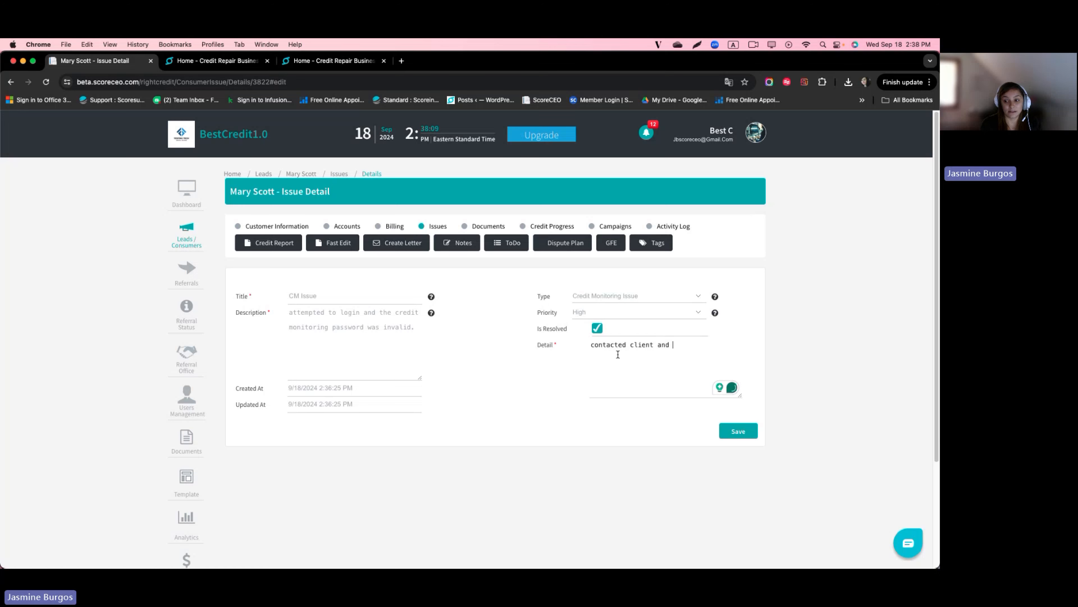
text(she provided updated password)
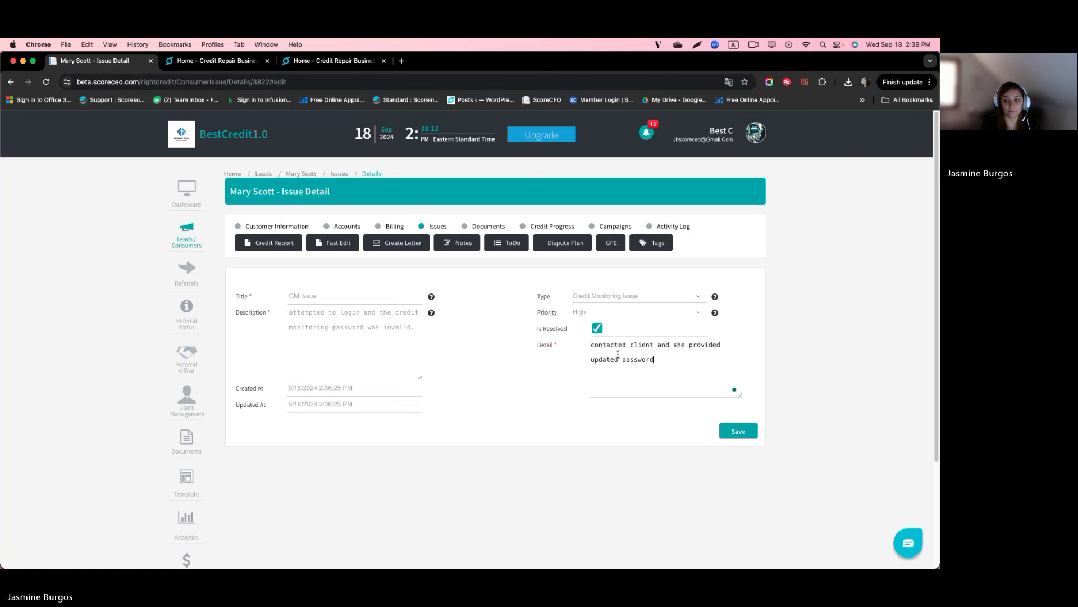
click(734, 432)
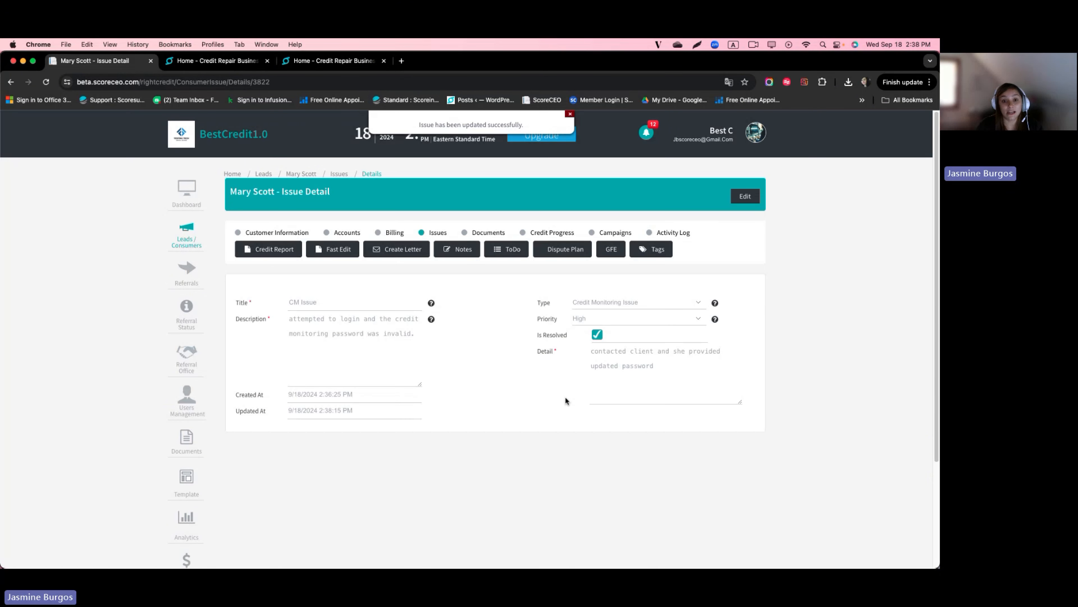
Step: Return to the dashboard and scroll to the Issues chart's Resolved, Pending and Total counts
click(193, 194)
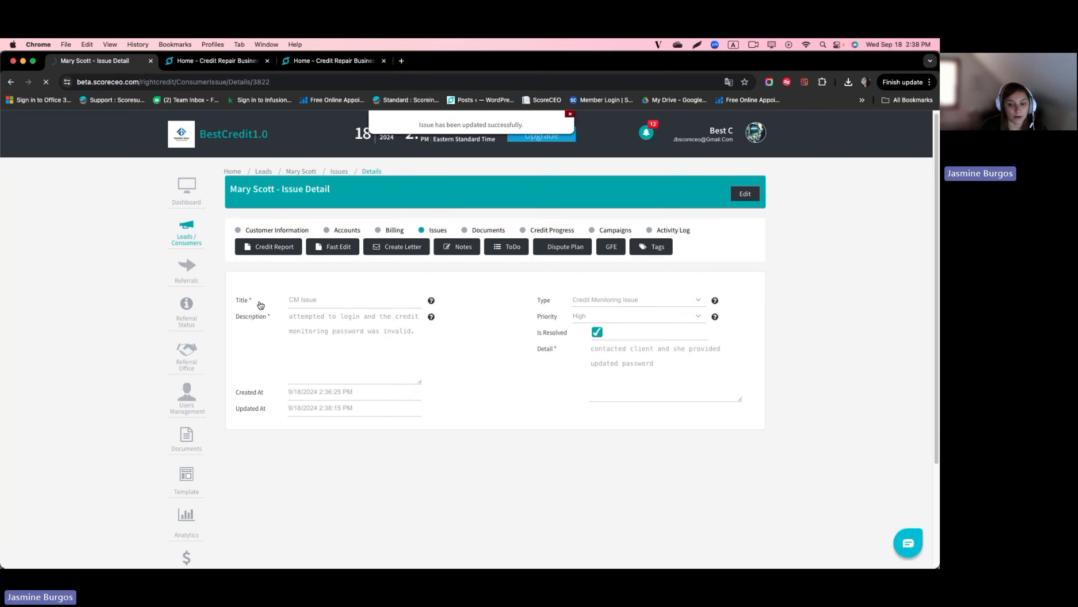
scroll(108, 379, down, 7)
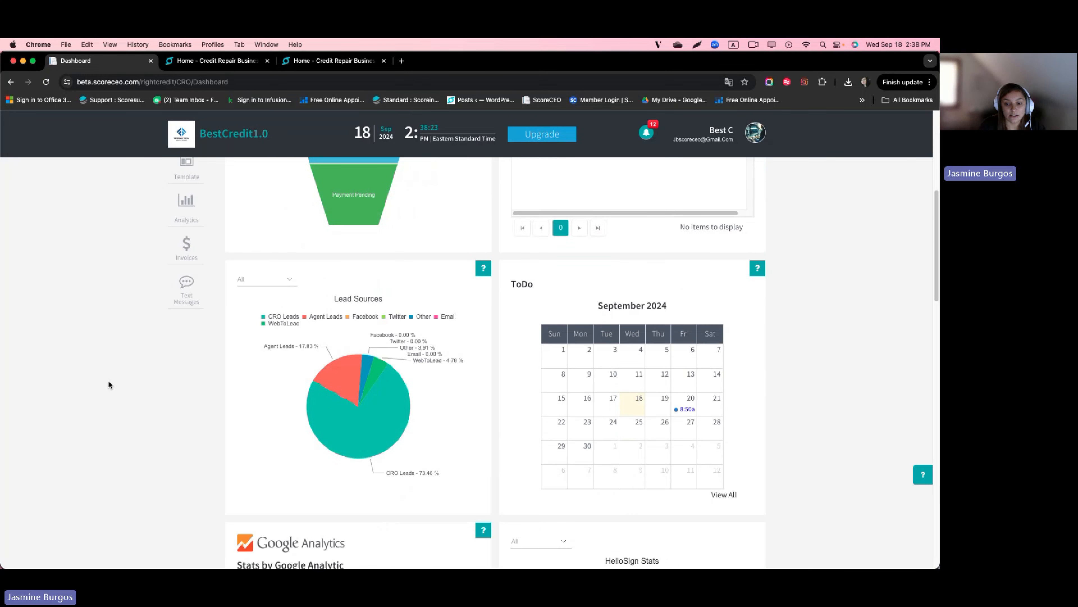
scroll(108, 385, down, 12)
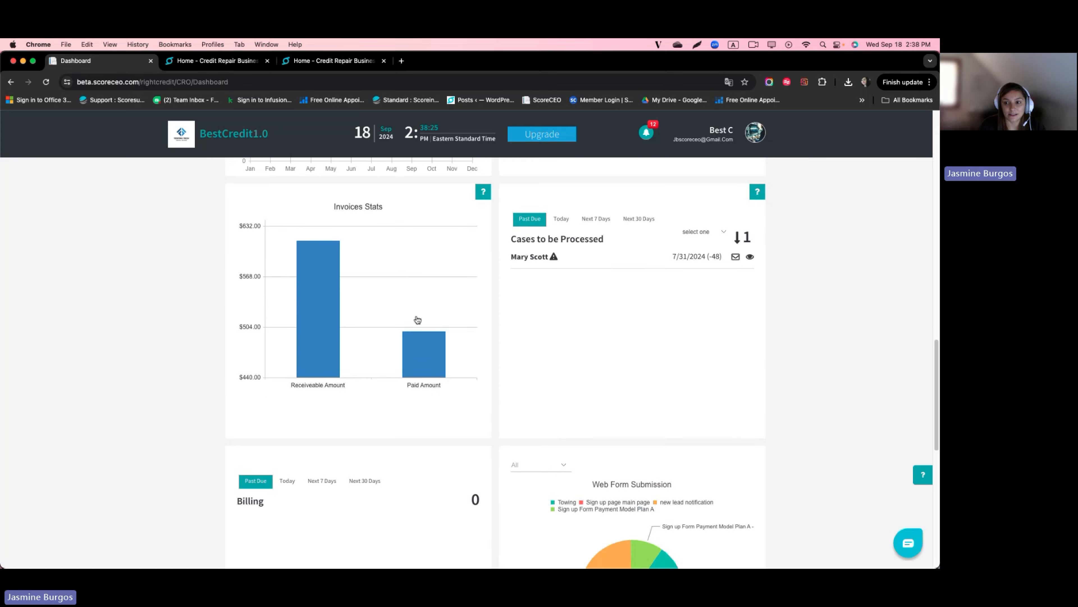
scroll(417, 319, up, 1)
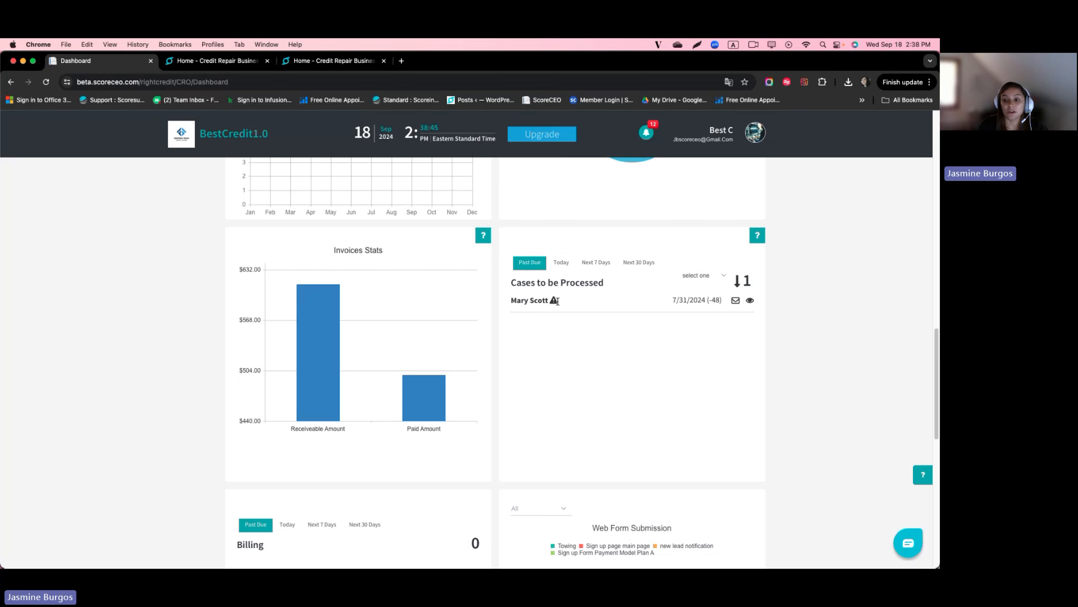
scroll(531, 323, down, 10)
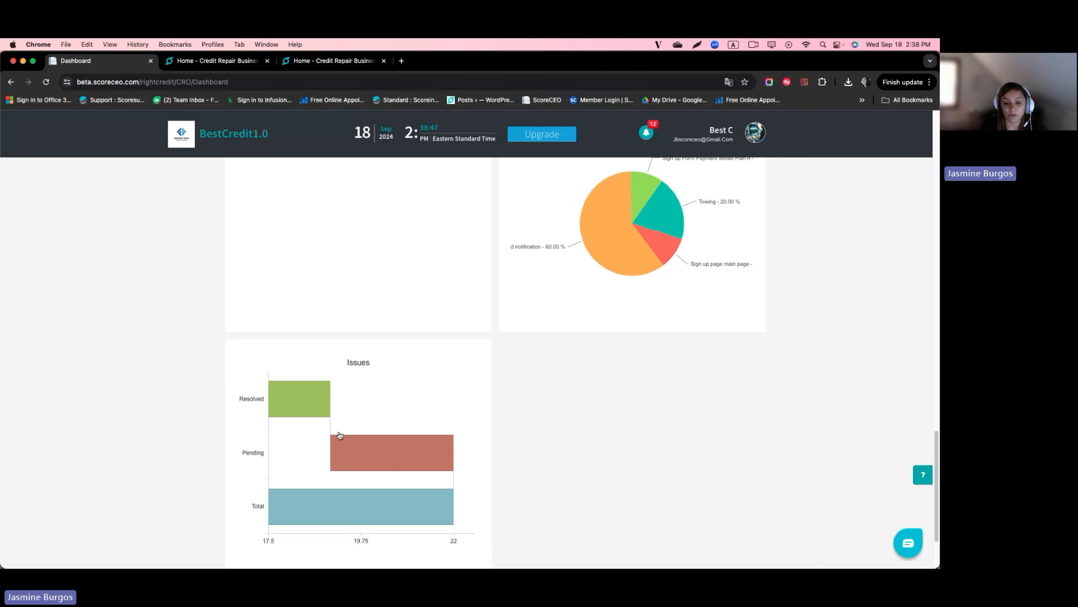
Step: From the Pending bar, mark the older Credit Monitoring issue resolved with detail 'resolved' and save
click(367, 447)
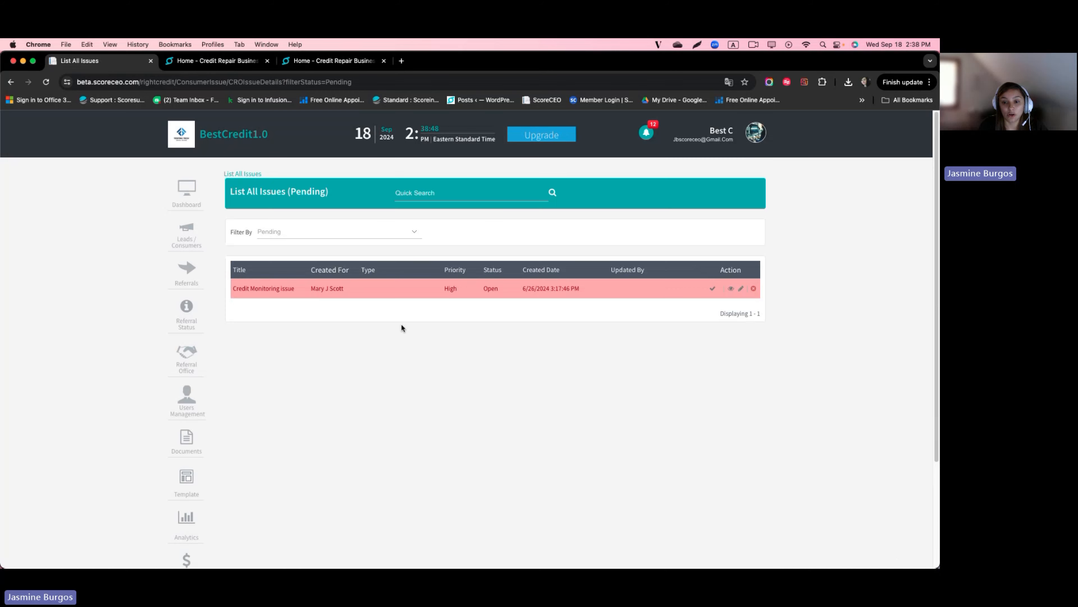
click(741, 290)
click(597, 325)
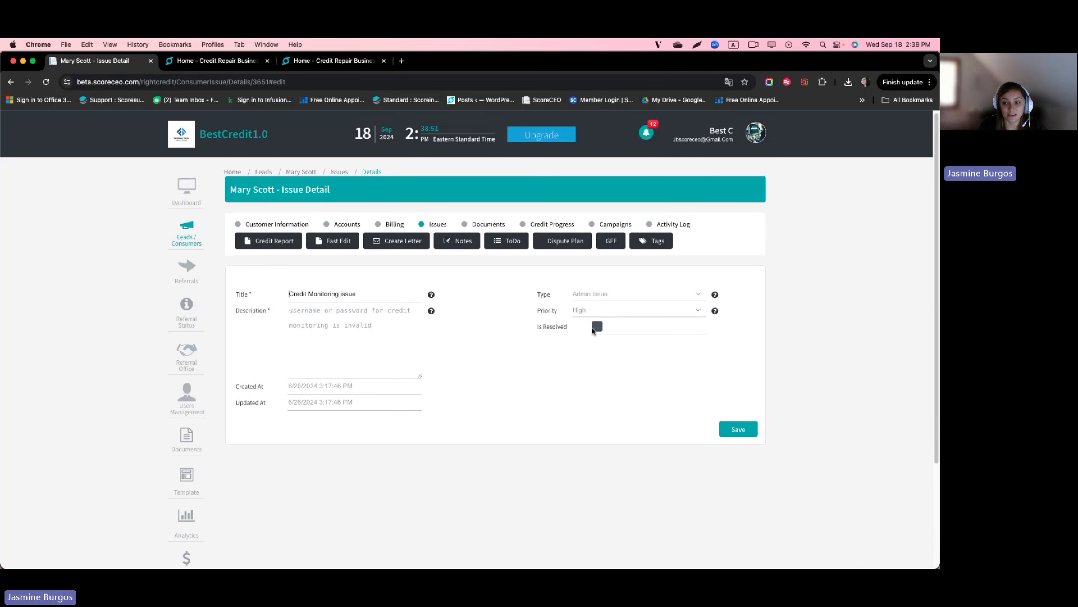
click(591, 352)
text(reso)
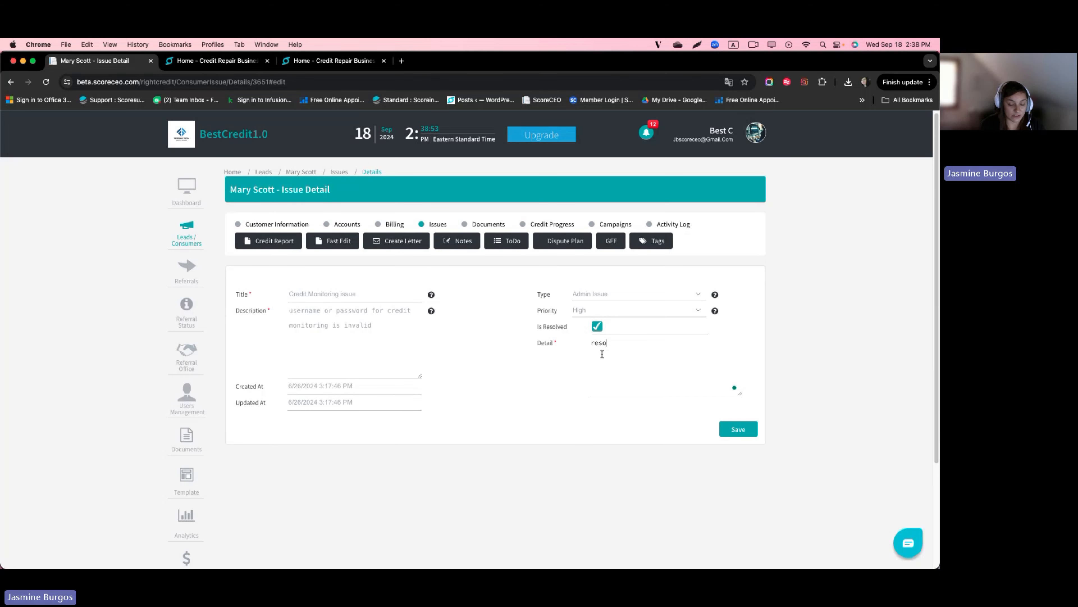
text(lved)
click(742, 431)
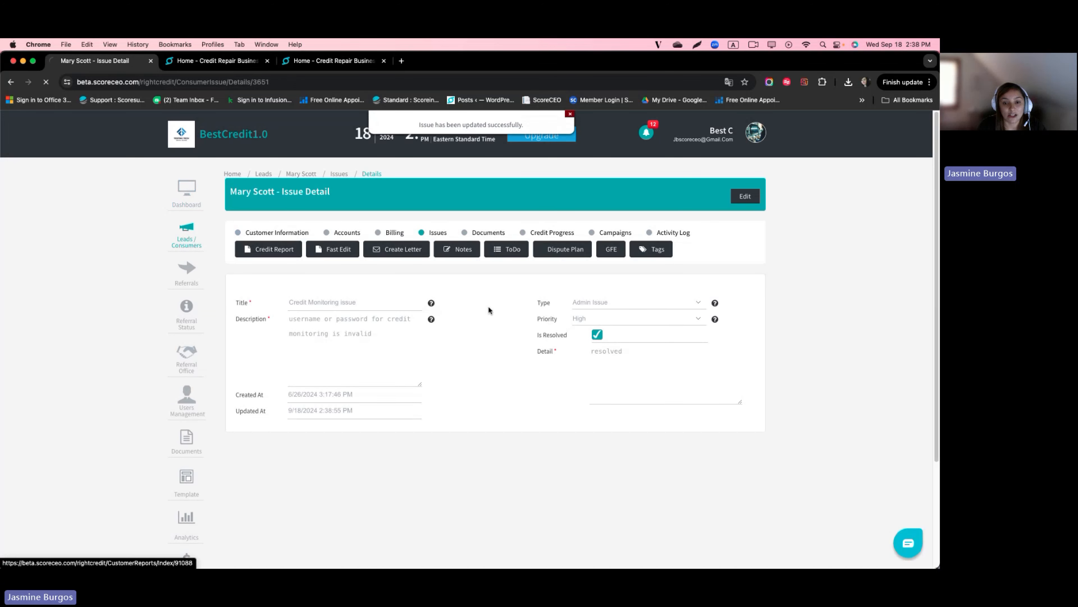
scroll(471, 328, down, 10)
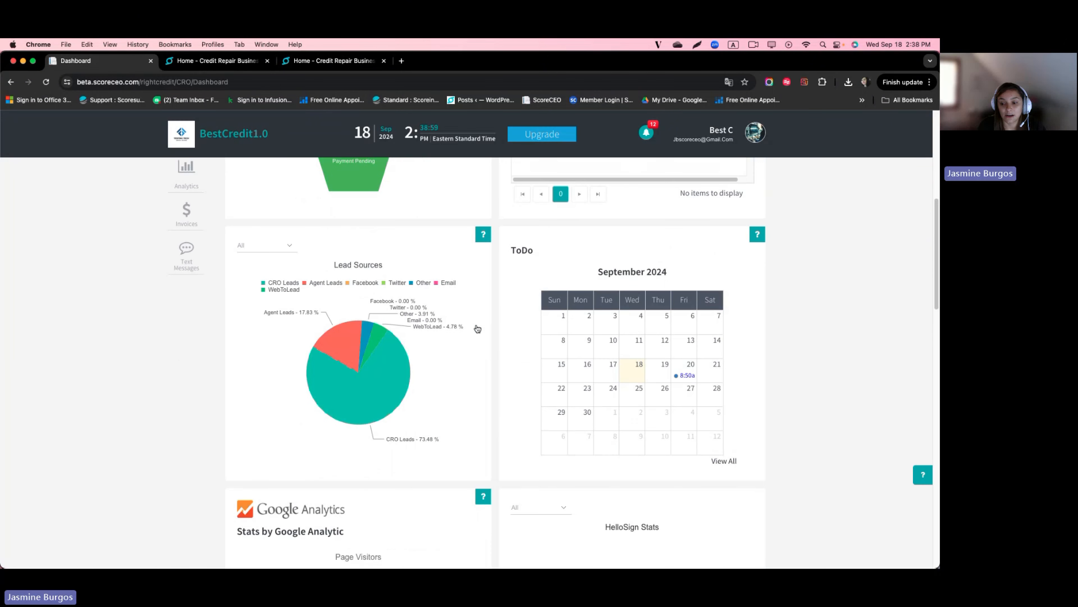
Step: Check the updated Issues chart on the dashboard, then open Leads/Consumers
scroll(476, 323, down, 7)
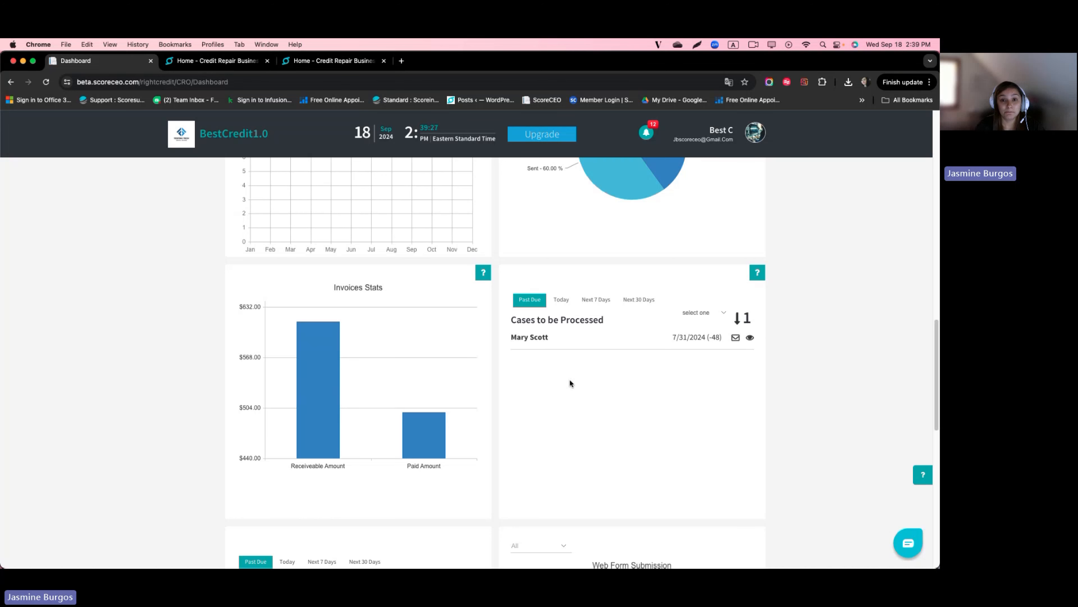
scroll(569, 380, down, 10)
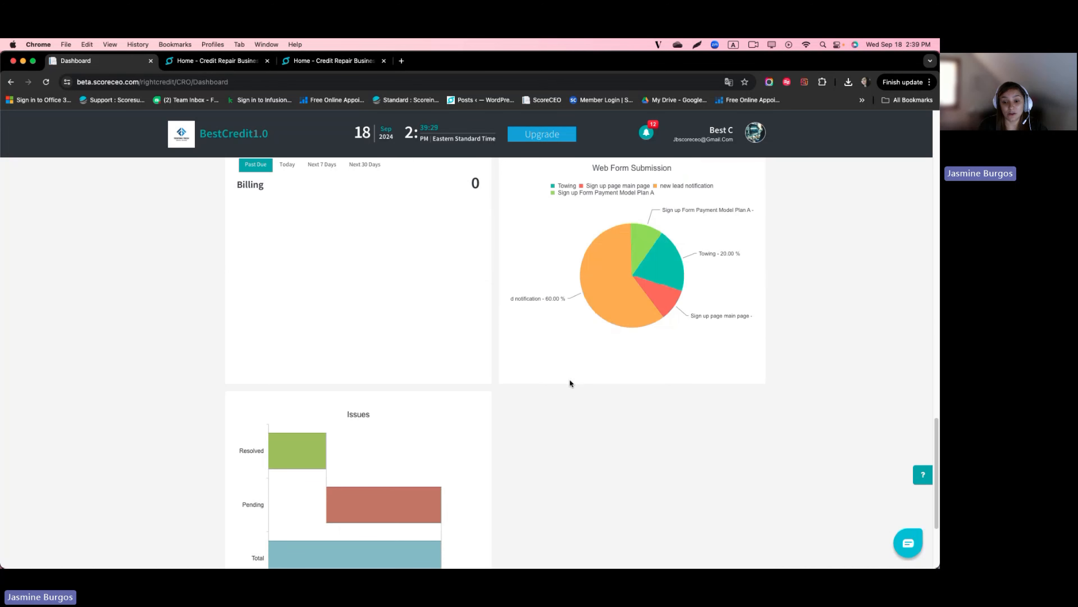
scroll(303, 383, up, 15)
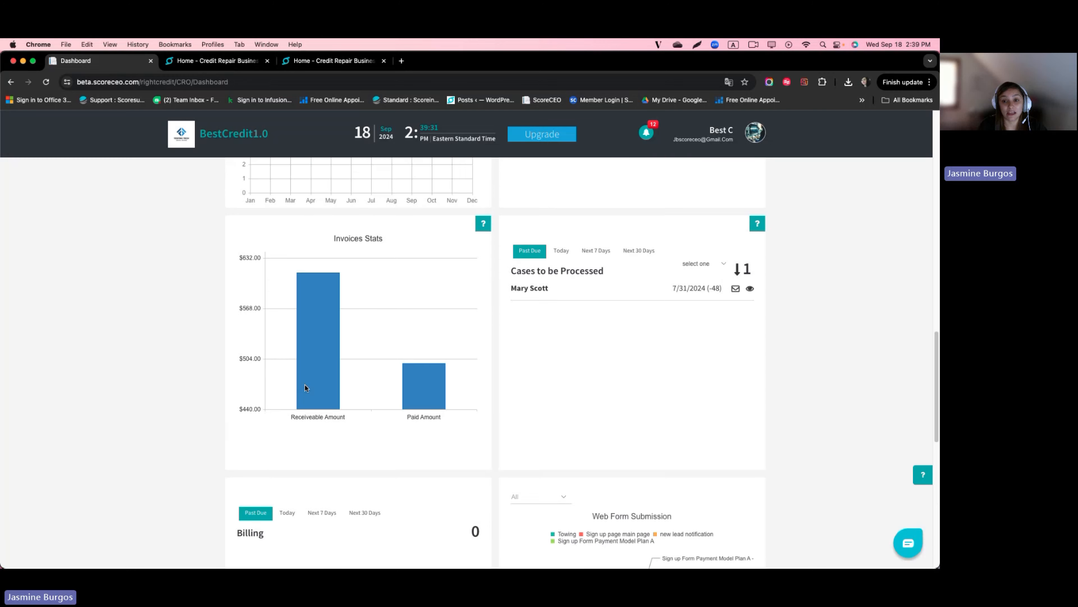
click(188, 237)
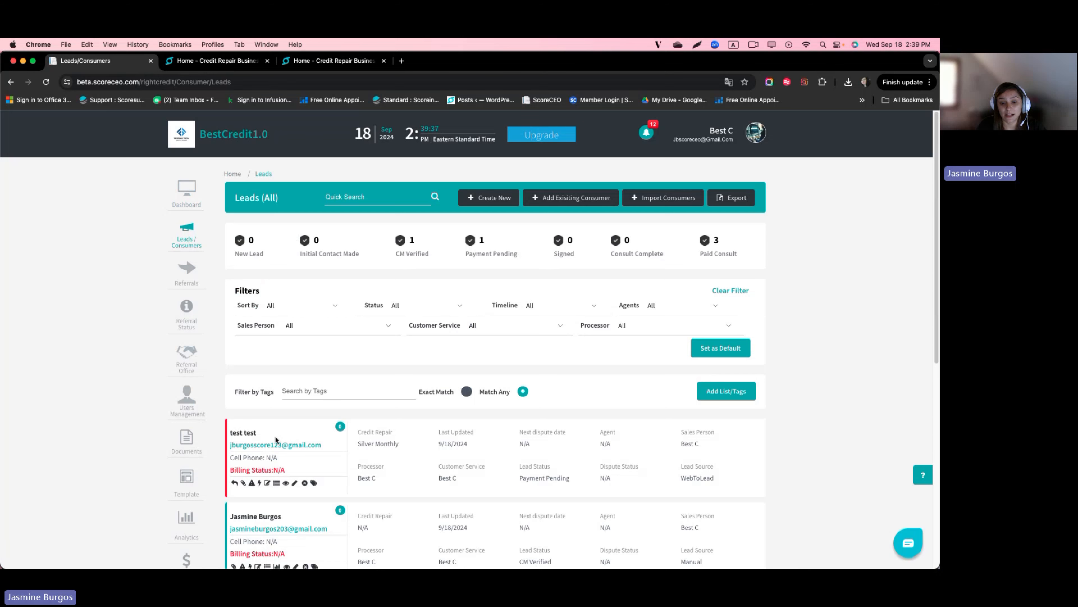
Step: From the test lead's empty Issues tab, start a new issue with type Admin Issue
click(239, 433)
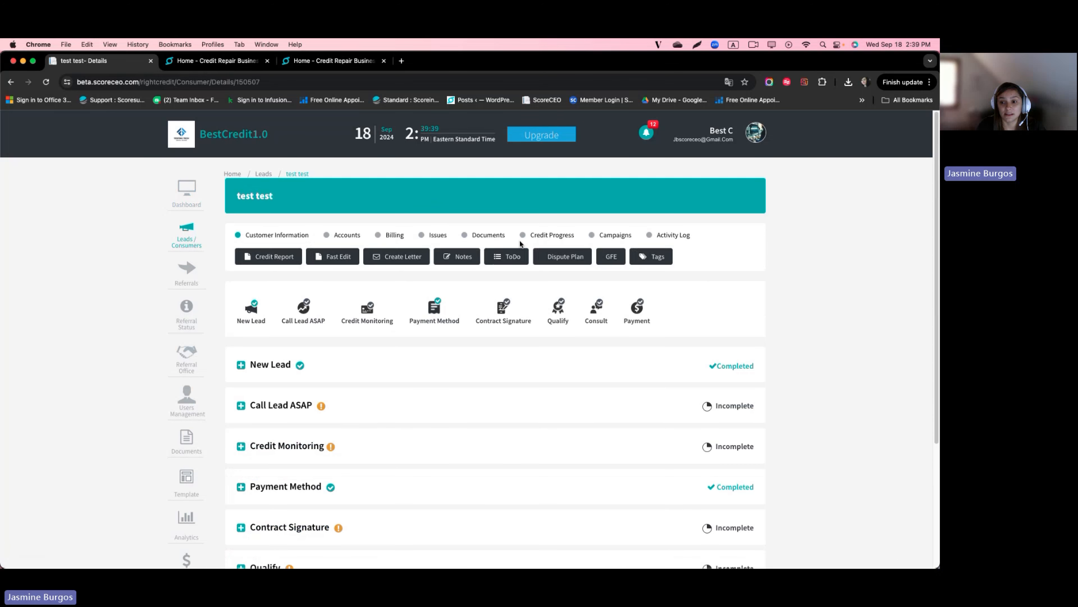
click(437, 234)
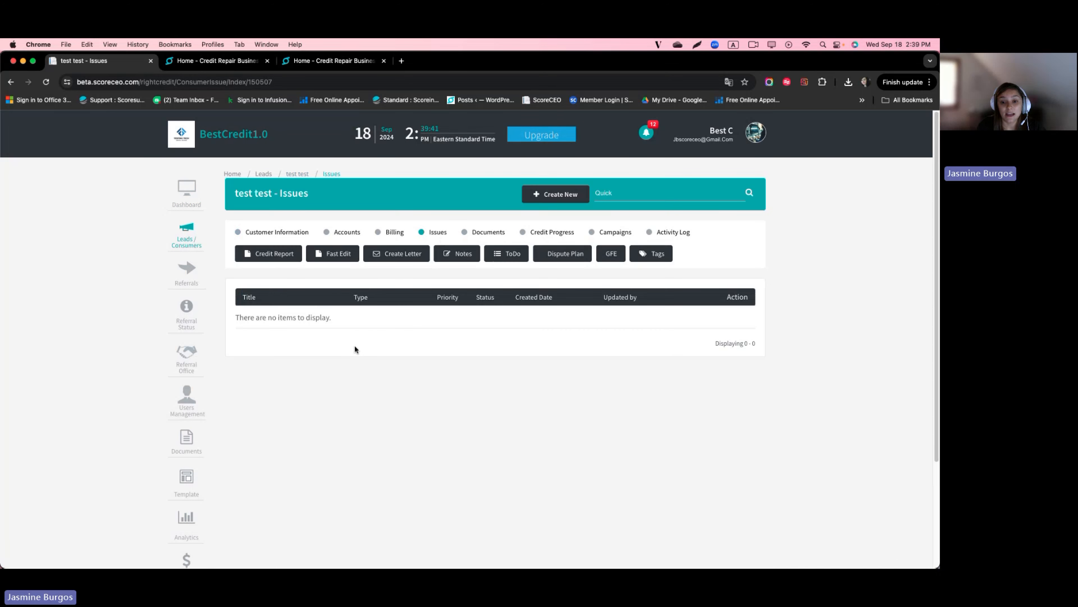
click(557, 194)
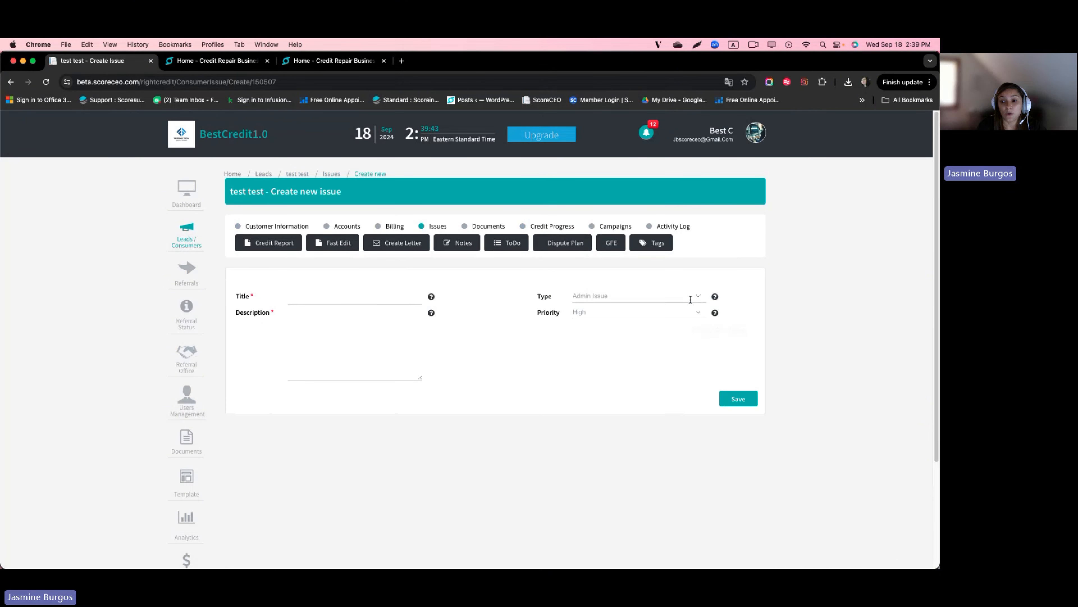
click(697, 298)
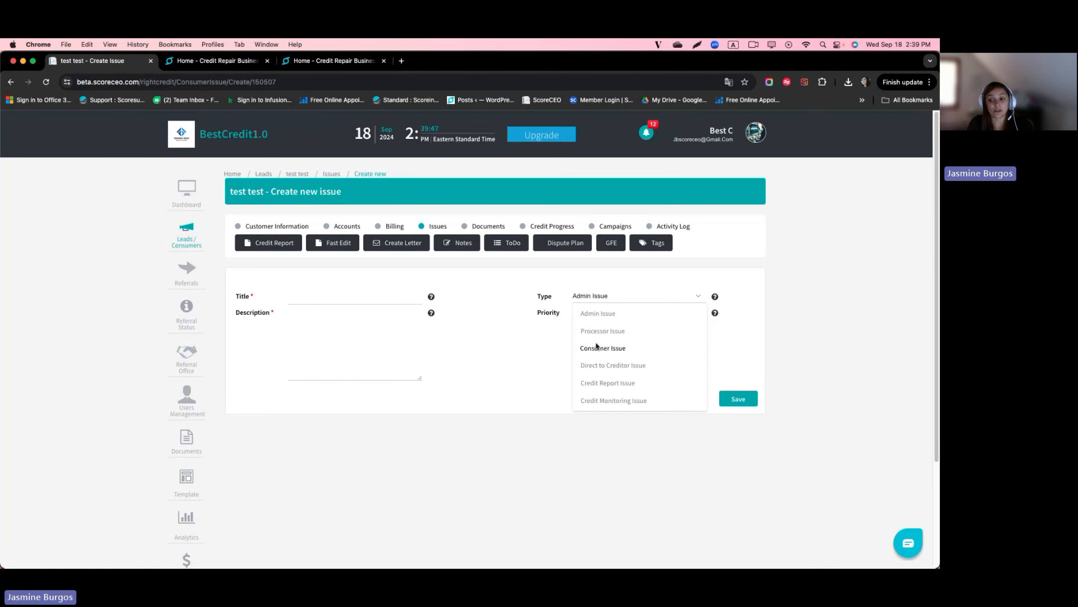
click(602, 315)
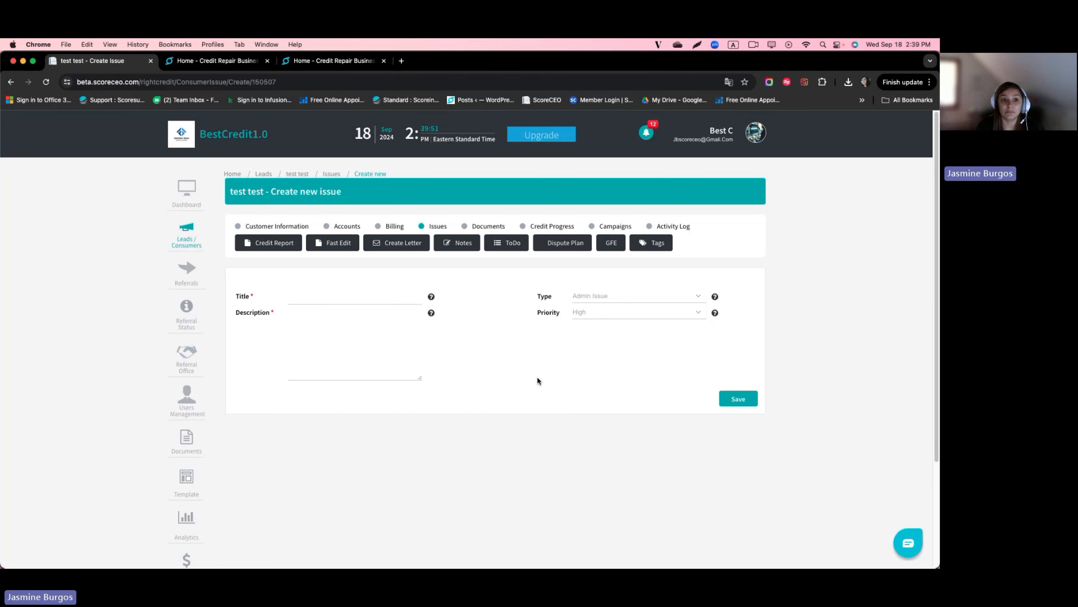